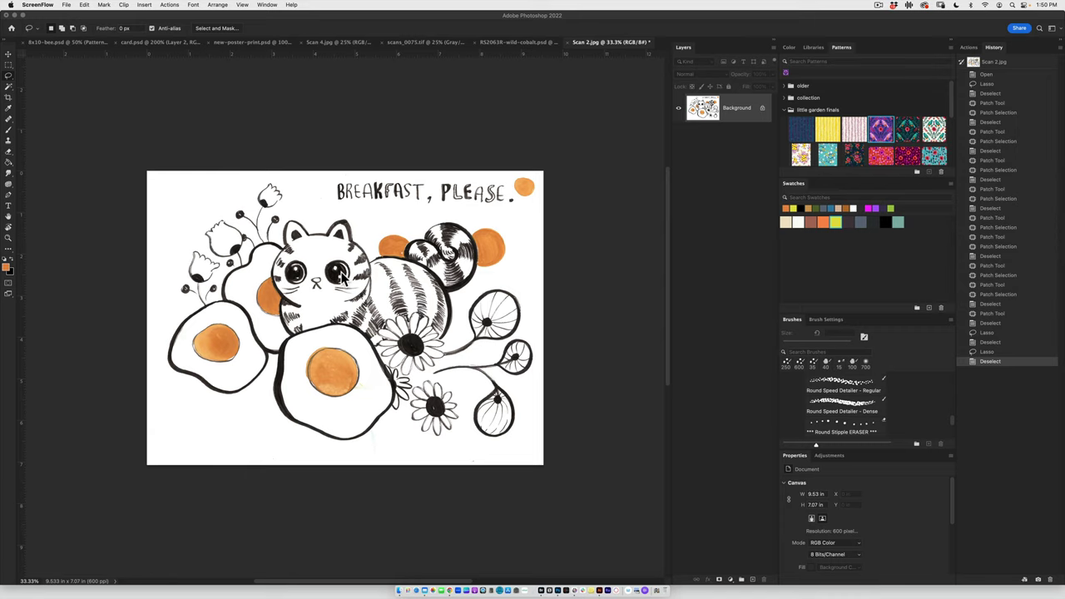
# Examine the scanned illustration closely, checking the eggs, cat, flowers and lettering for marks that need cleaning
pyautogui.click(242, 473)
pyautogui.scroll(-3, 274, 433)
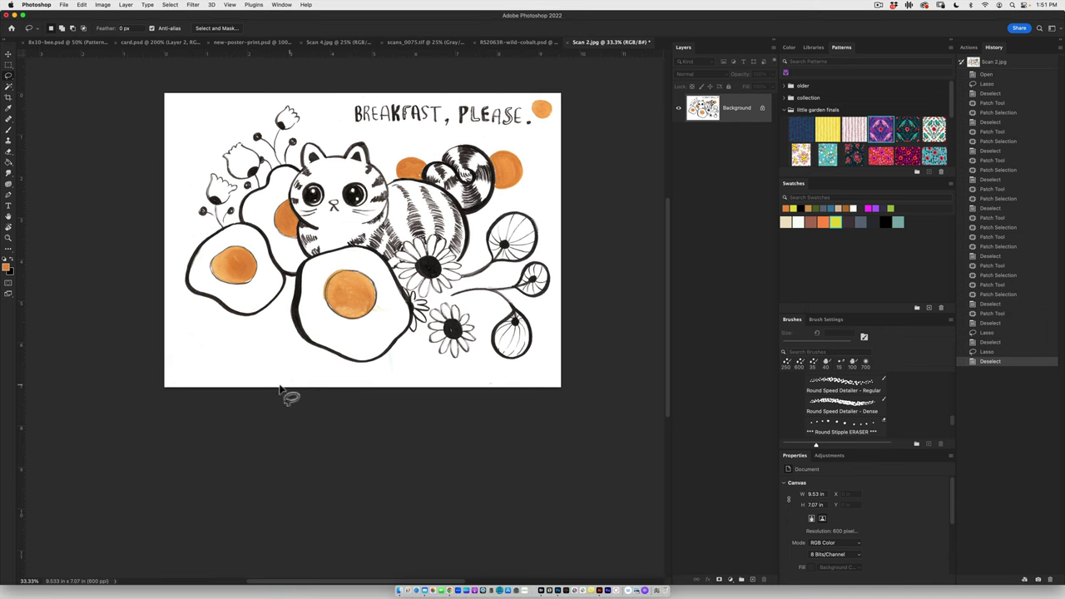
pyautogui.press('super+equal')
pyautogui.moveTo(293, 358); pyautogui.dragTo(273, 484)
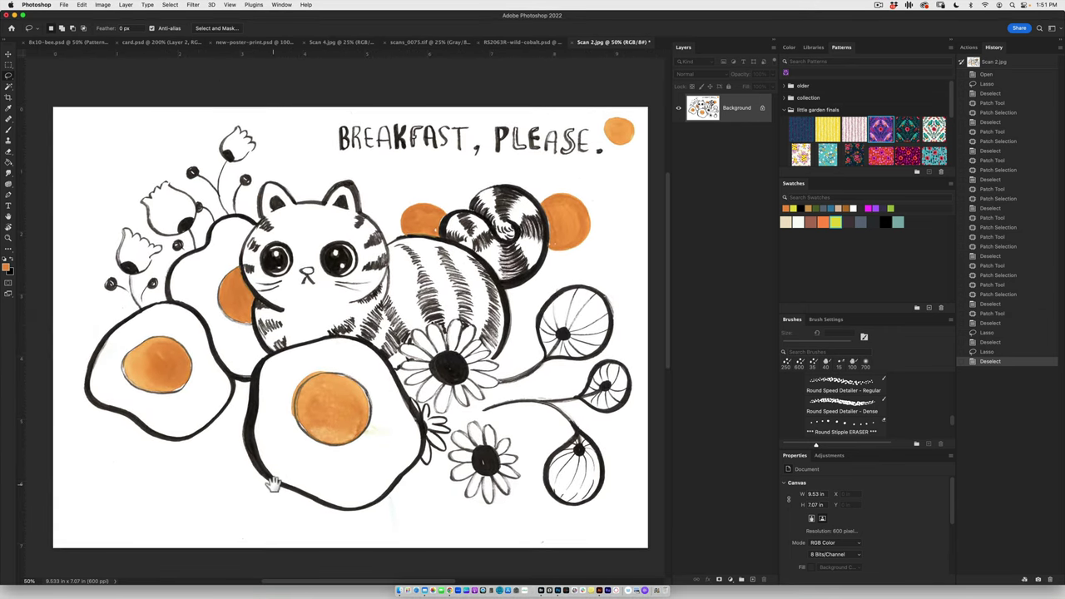
pyautogui.scroll(-2, 282, 470)
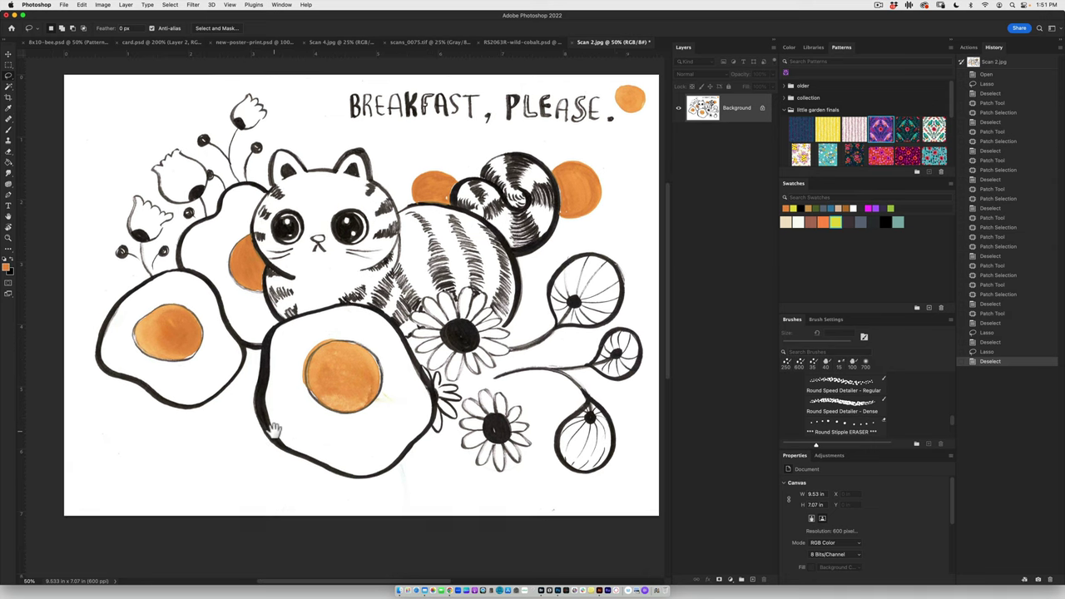
pyautogui.hscroll(2, 291, 437)
pyautogui.scroll(2, 291, 437)
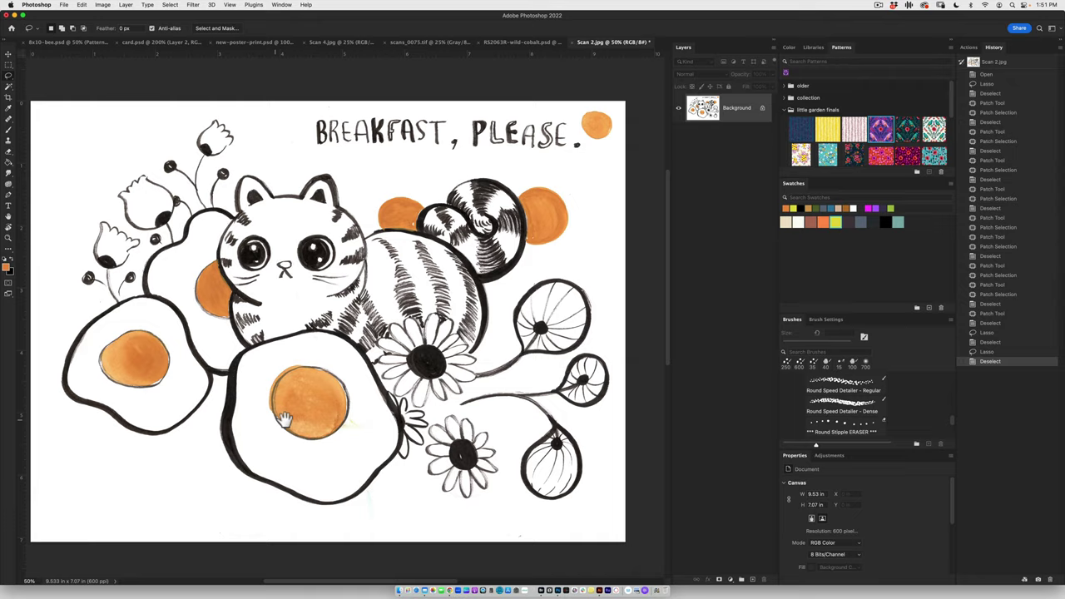
pyautogui.moveTo(285, 420); pyautogui.dragTo(399, 416)
pyautogui.moveTo(449, 447); pyautogui.dragTo(380, 413)
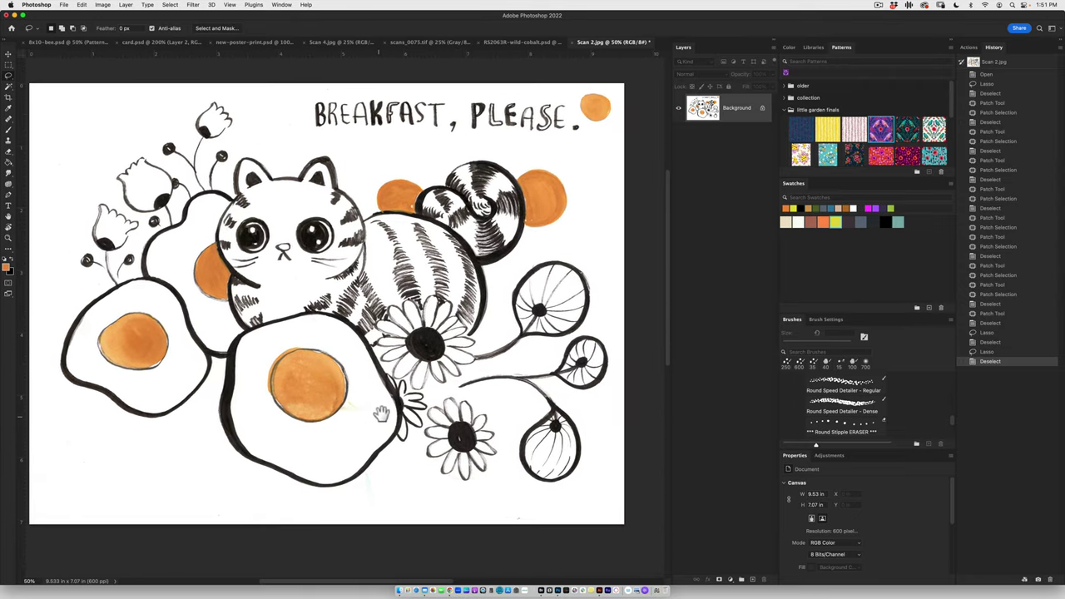
pyautogui.moveTo(266, 405); pyautogui.dragTo(395, 395)
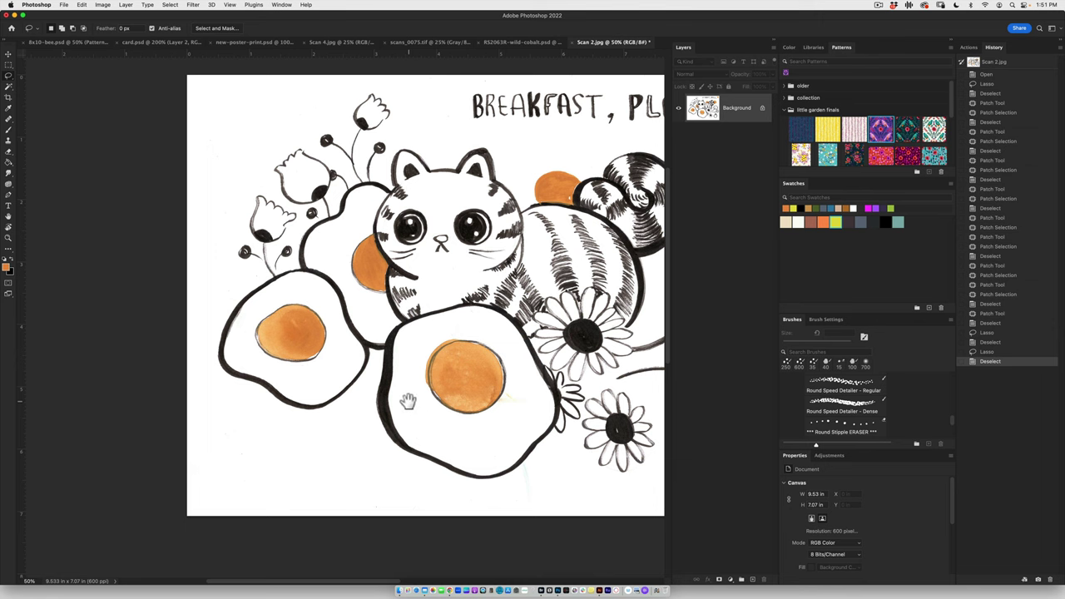
pyautogui.moveTo(410, 402); pyautogui.dragTo(363, 406)
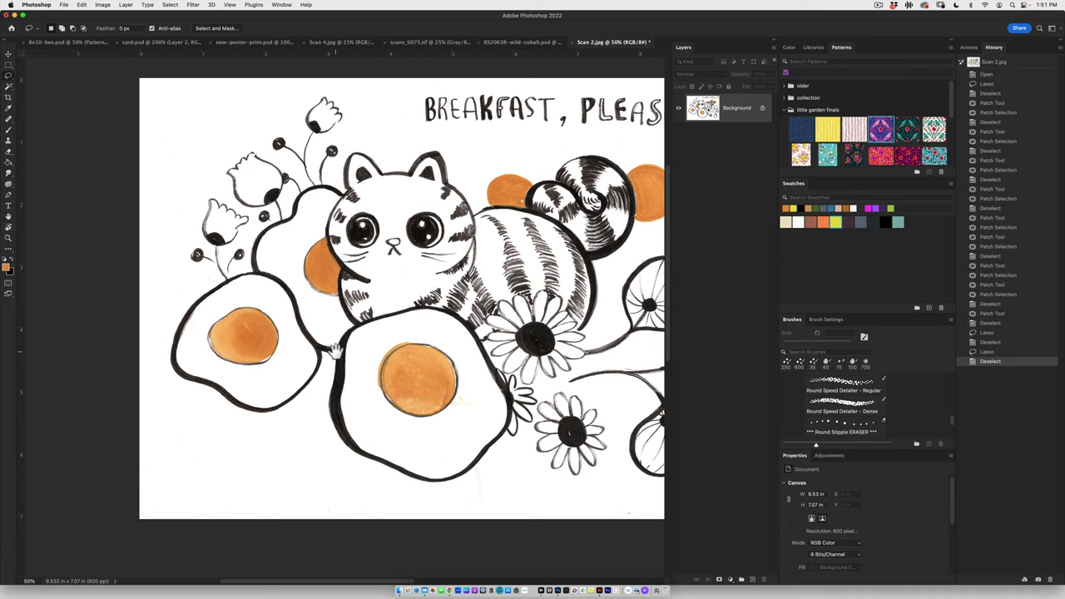
pyautogui.moveTo(407, 357)
pyautogui.mouseDown()
pyautogui.moveTo(290, 354)
pyautogui.moveTo(333, 426)
pyautogui.moveTo(398, 298)
pyautogui.mouseUp()
pyautogui.moveTo(385, 424); pyautogui.dragTo(233, 287)
pyautogui.moveTo(351, 326); pyautogui.dragTo(250, 444)
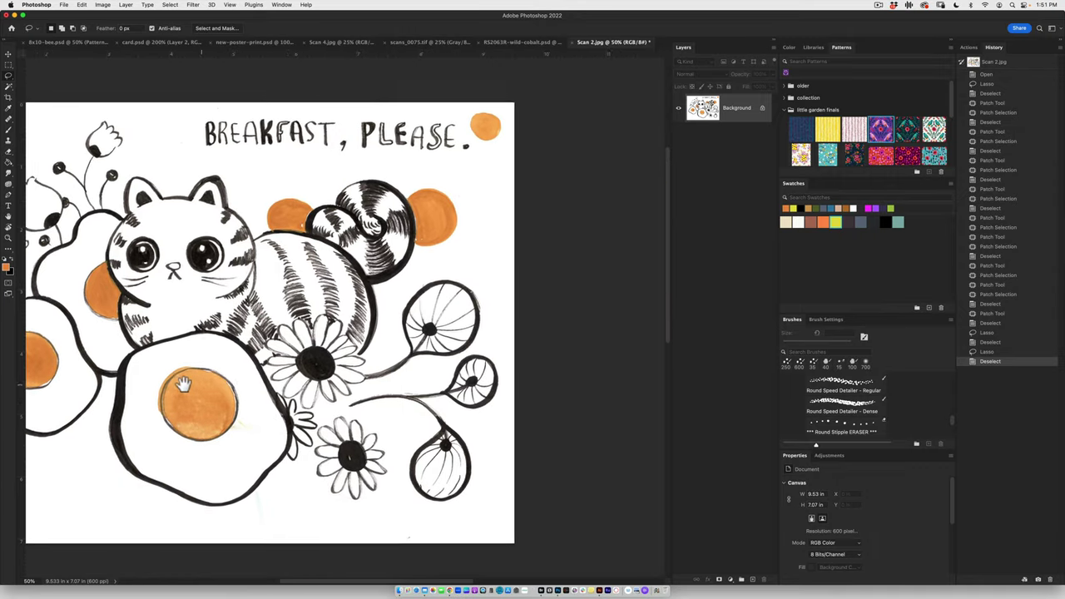
pyautogui.moveTo(183, 385); pyautogui.dragTo(351, 397)
pyautogui.moveTo(370, 454); pyautogui.dragTo(313, 375)
# Restore the image to its original state using the Scan 2.jpg history snapshot
pyautogui.press('cmd+equal')
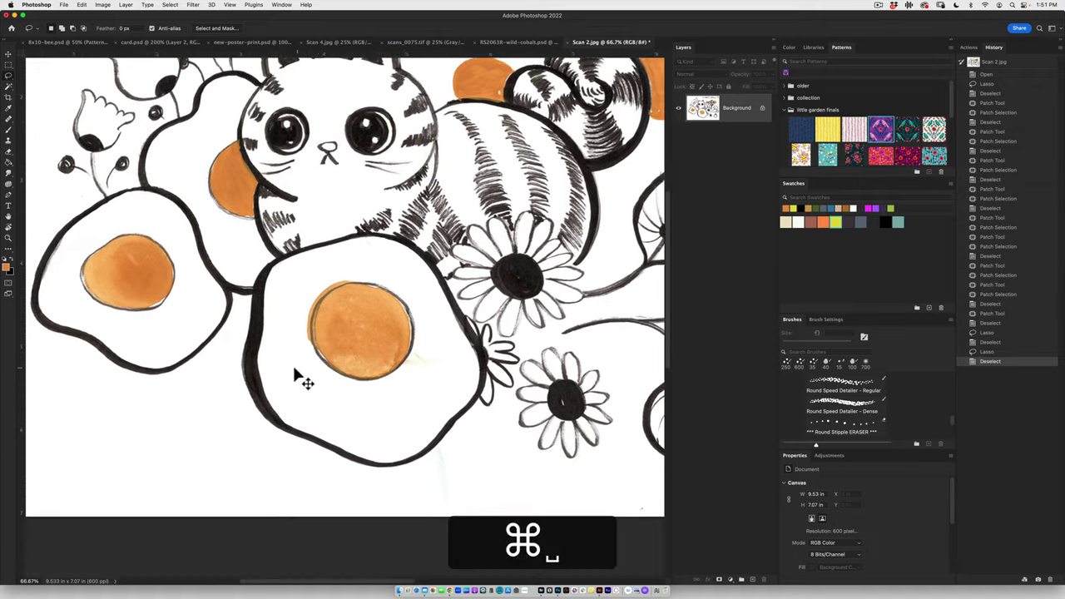
pyautogui.keyDown('super'); pyautogui.click(294, 374); pyautogui.keyUp('super')
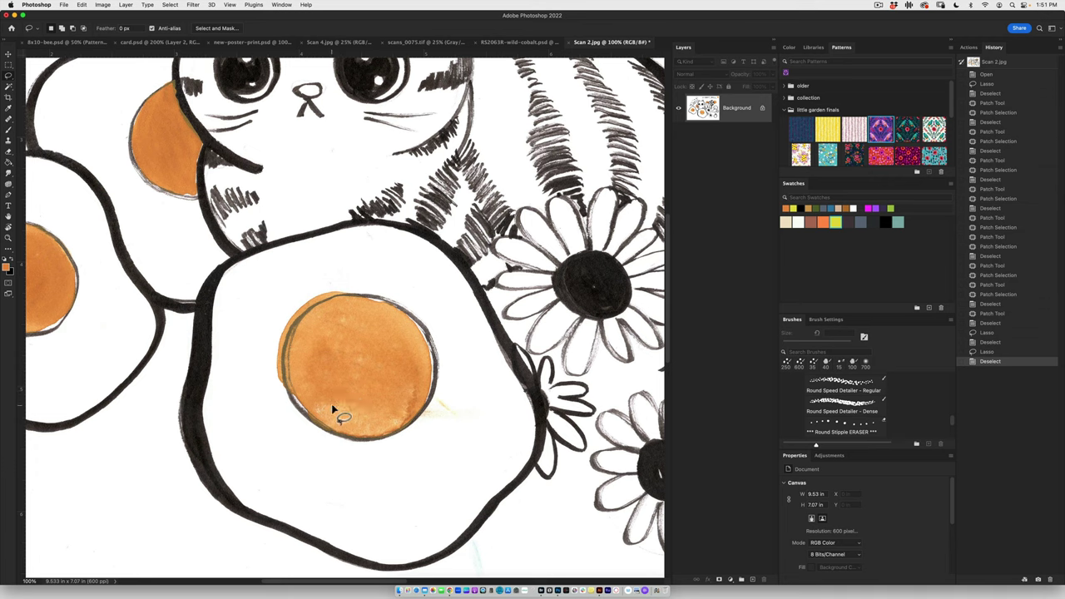
pyautogui.click(993, 66)
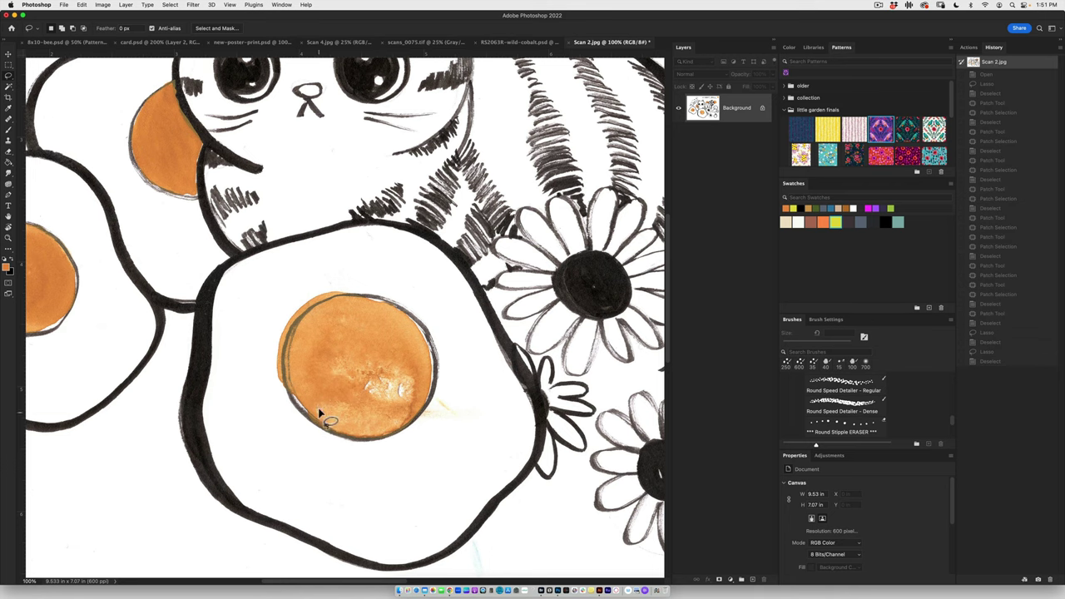
pyautogui.moveTo(311, 399); pyautogui.dragTo(332, 358)
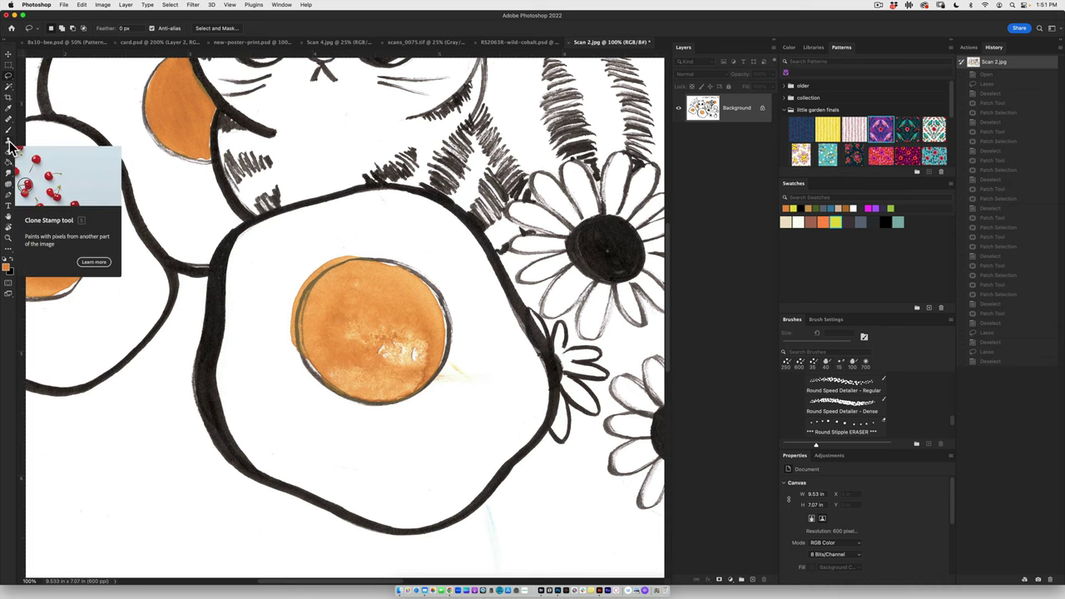
# Use the Clone Stamp with a 200 px brush to cover the damaged pale patch on the large egg's yolk with clean orange texture
pyautogui.press('j')
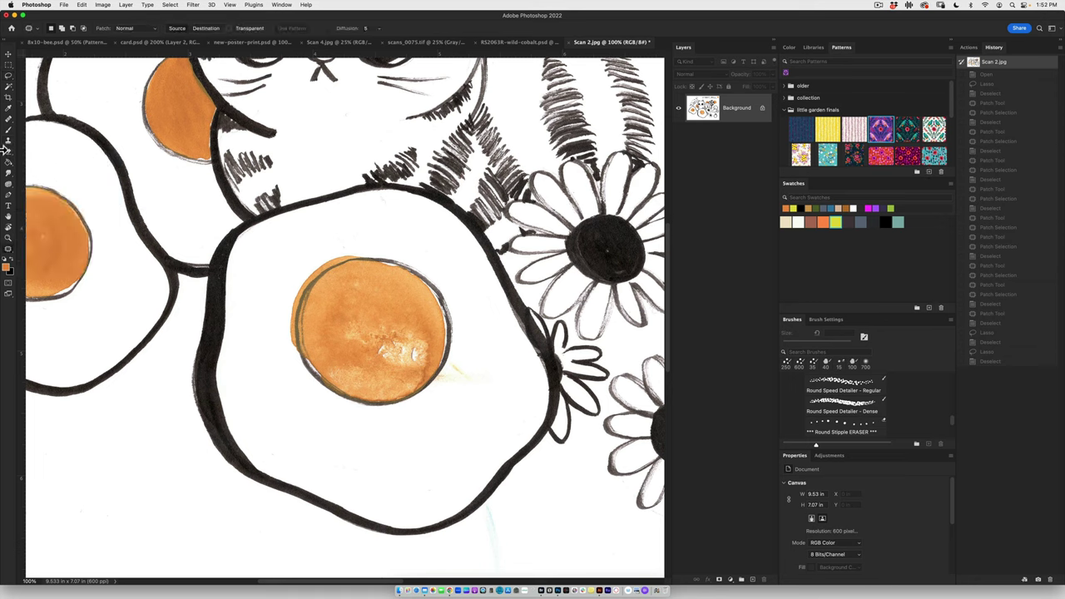
pyautogui.click(9, 141)
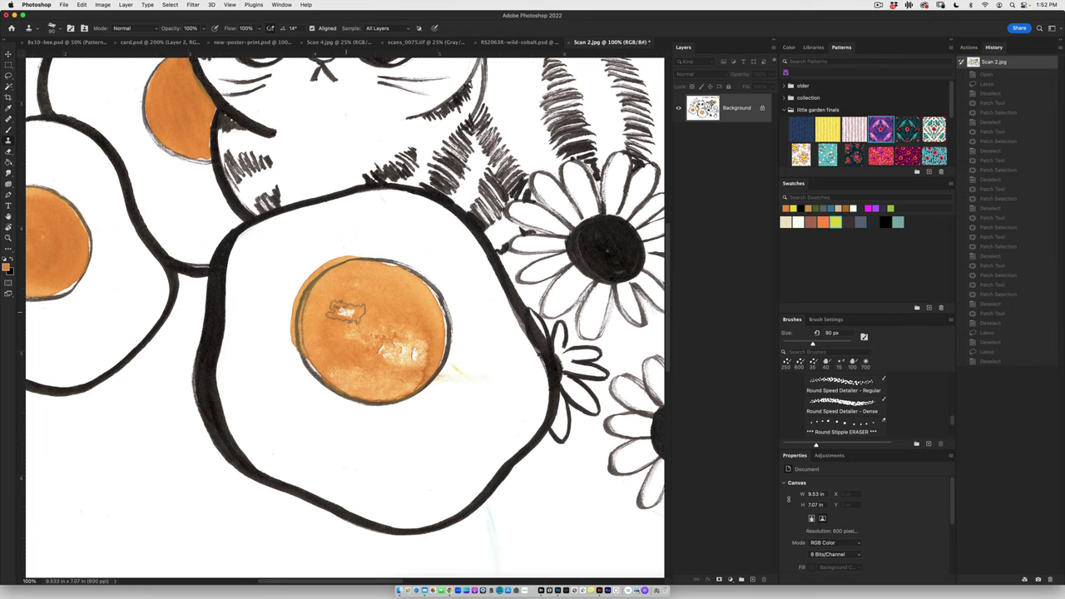
pyautogui.press('alt')
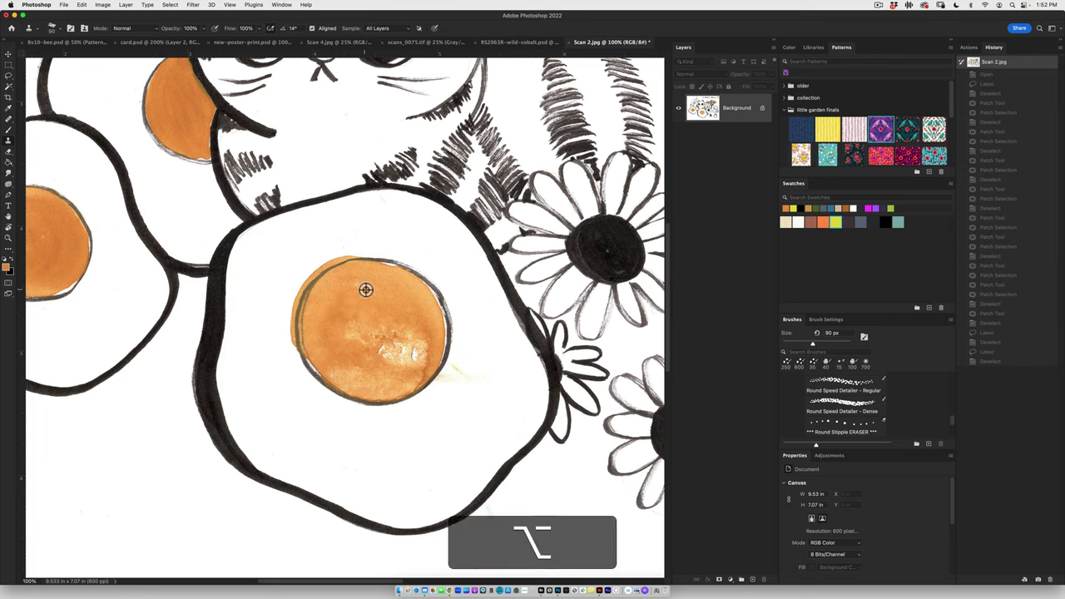
pyautogui.keyDown('alt'); pyautogui.click(368, 288); pyautogui.keyUp('alt')
pyautogui.press(']')
pyautogui.press(']')
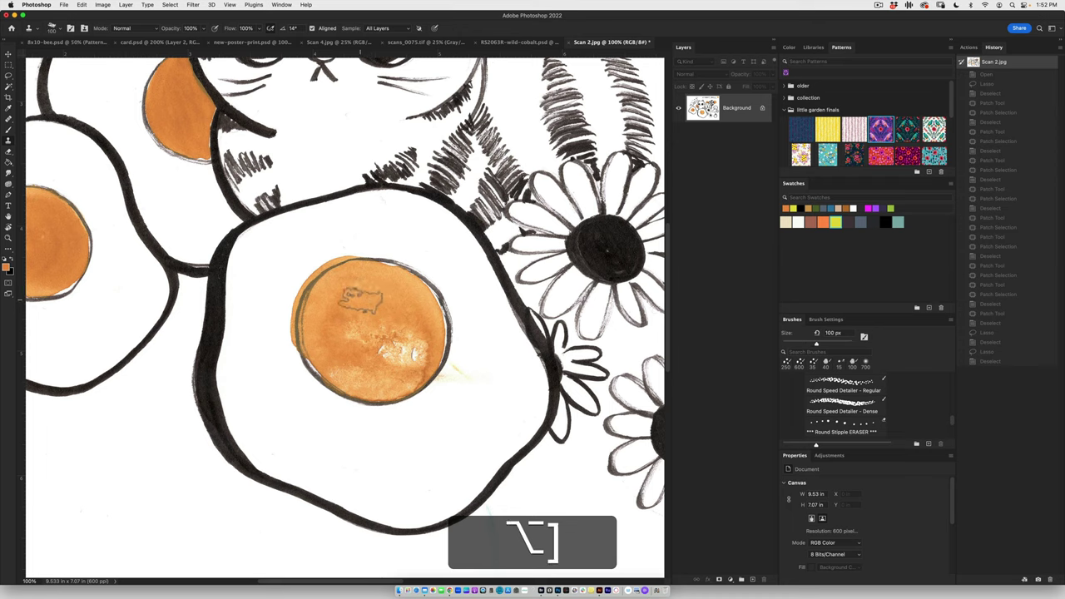
pyautogui.moveTo(366, 357); pyautogui.dragTo(408, 341)
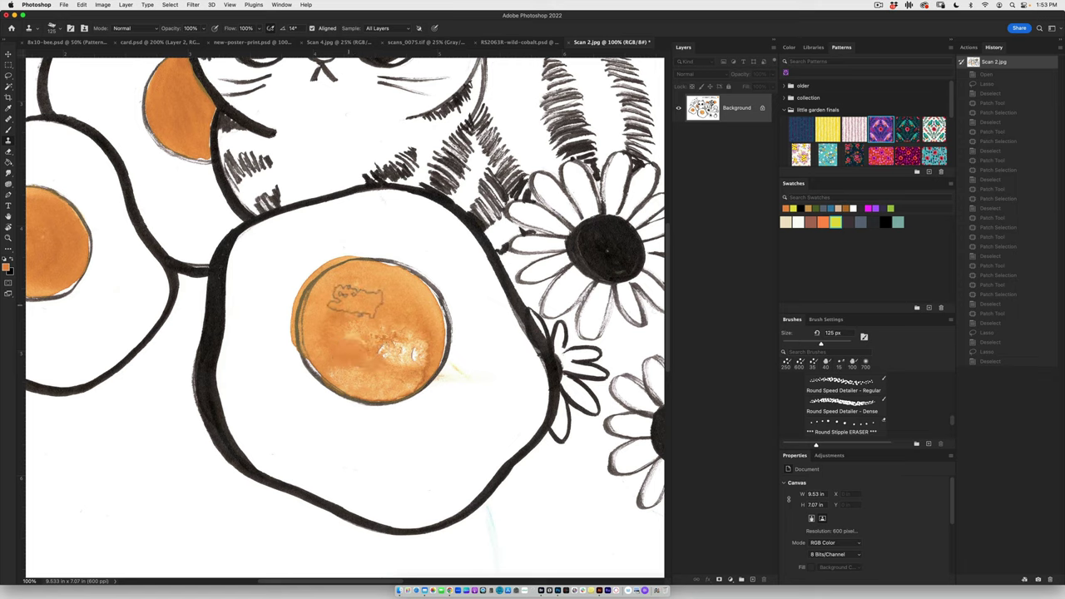
pyautogui.press('alt')
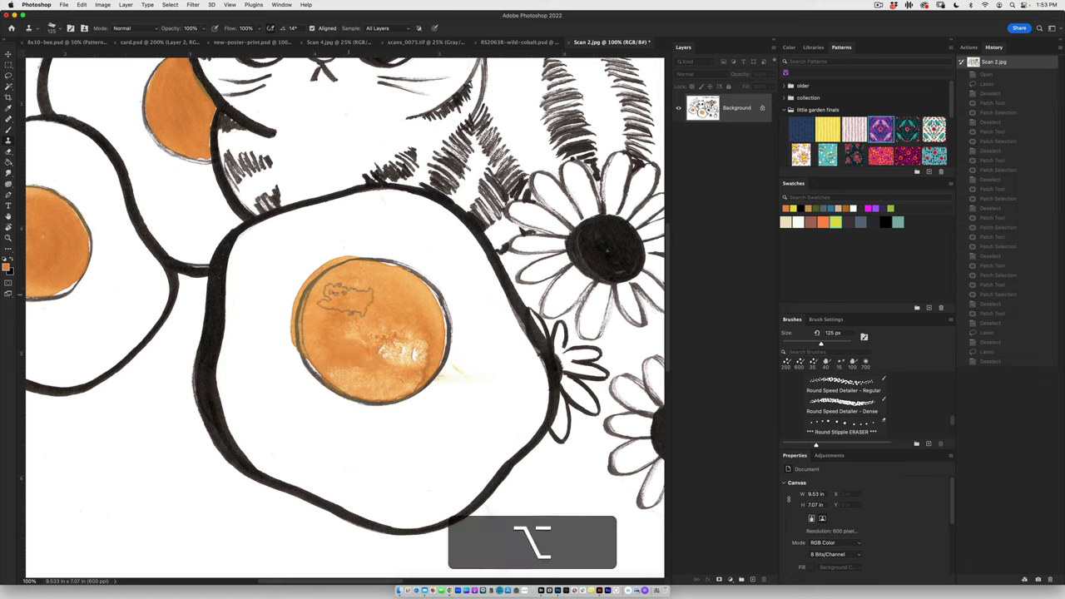
pyautogui.press(']')
pyautogui.press(']')
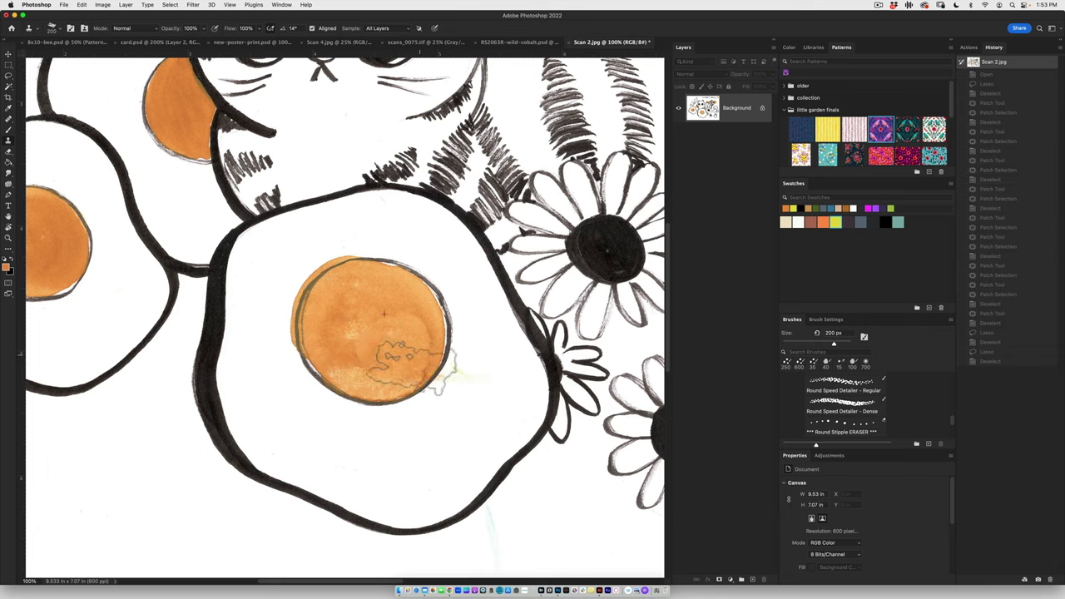
pyautogui.click(384, 337)
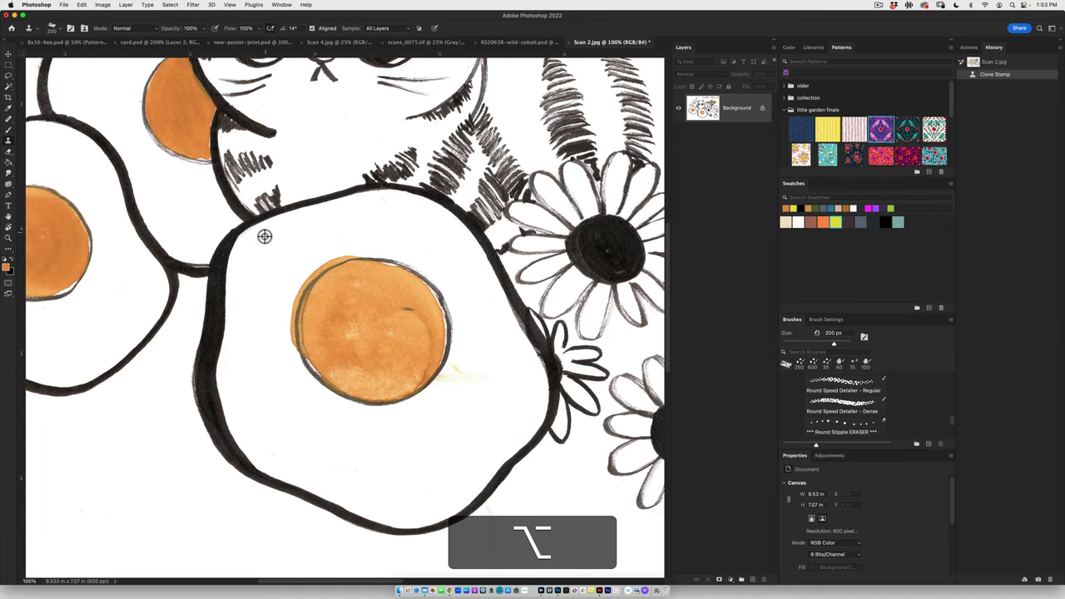
# Try cloning the large egg's black outline onto its yolk with a 300 px brush, and undo the stroke
pyautogui.hotkey('alt', ']')
pyautogui.hotkey('alt', ']')
pyautogui.keyDown('alt'); pyautogui.click(306, 200); pyautogui.keyUp('alt')
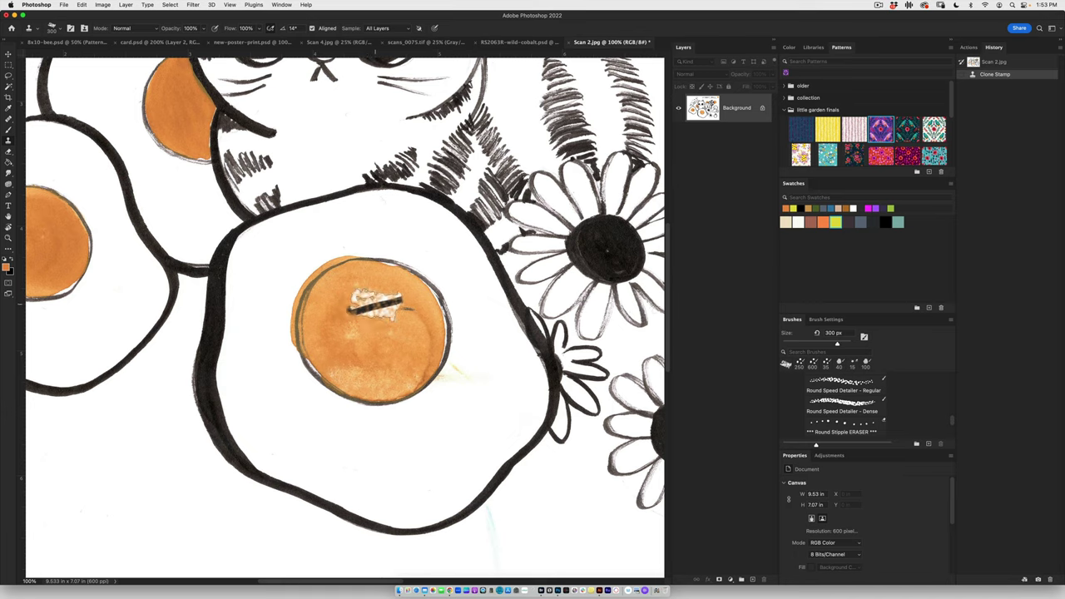
pyautogui.press('super+z')
# Set the clone brush to 175 px and clone sampled orange over the uneven spots in the middle of the large yolk
pyautogui.hotkey('alt', '[')
pyautogui.hotkey('alt', '[')
pyautogui.hotkey('alt', '[')
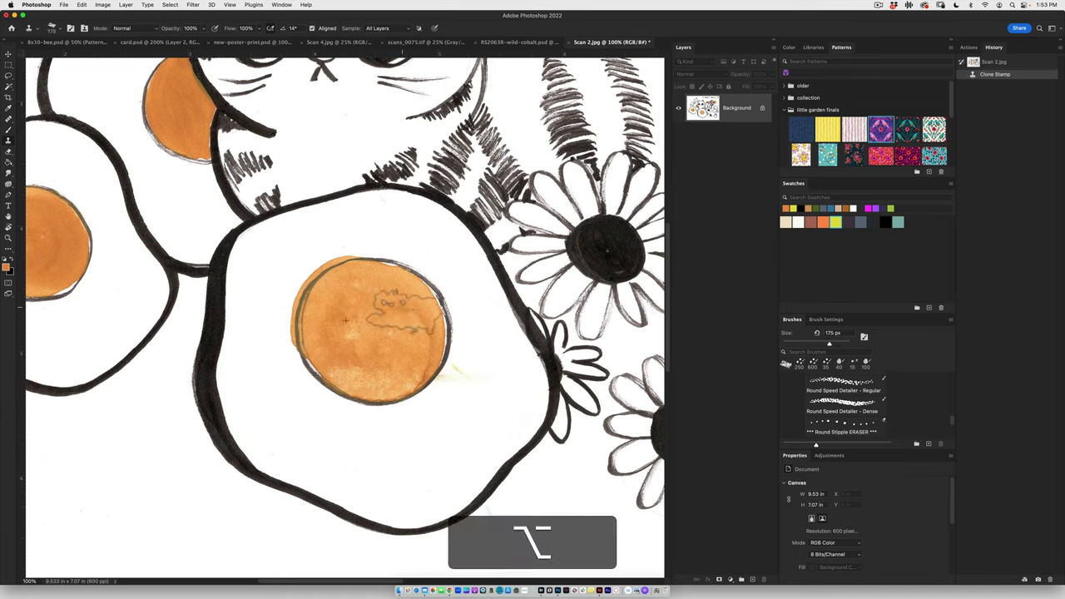
pyautogui.click(359, 324)
pyautogui.click(357, 322)
pyautogui.keyDown('alt'); pyautogui.click(386, 290); pyautogui.keyUp('alt')
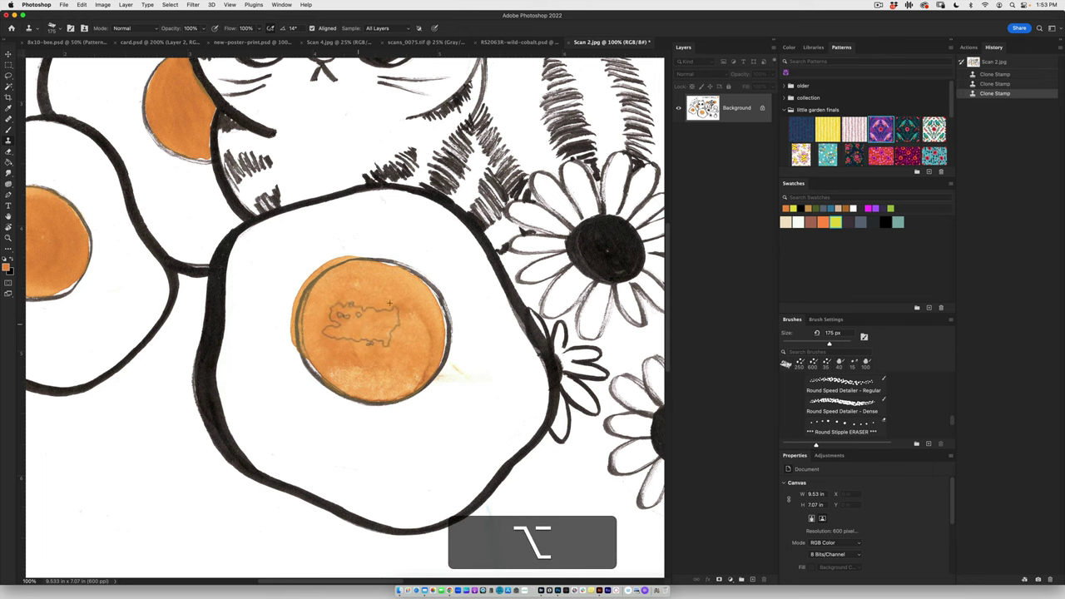
pyautogui.click(351, 324)
pyautogui.click(384, 328)
# Resample clean orange and clone it over the remaining speckled area just left of the large yolk's centre
pyautogui.press('alt+super+minus')
pyautogui.moveTo(310, 338); pyautogui.dragTo(342, 361)
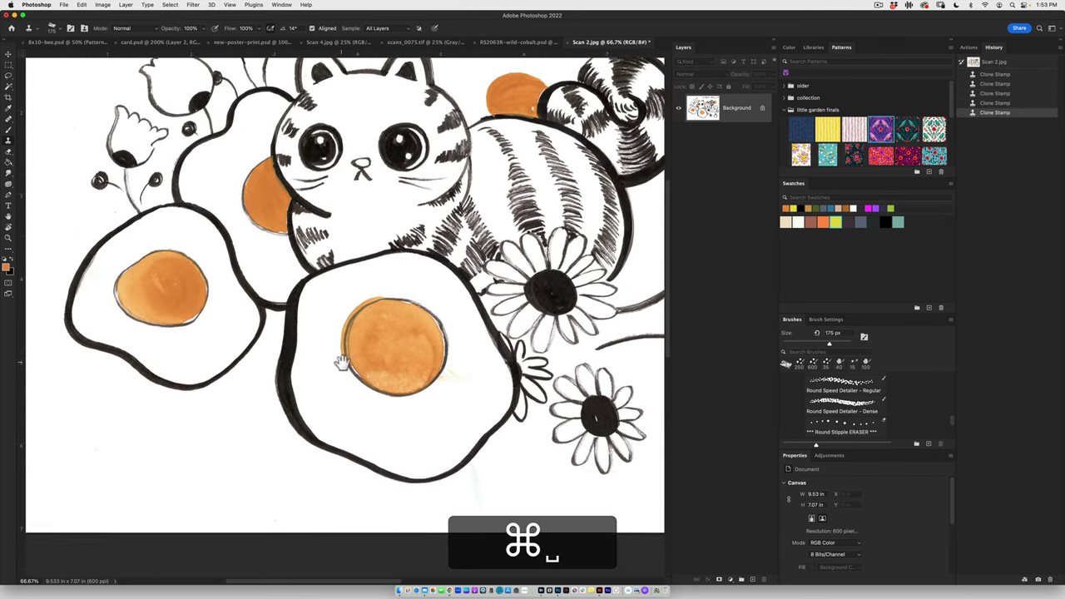
pyautogui.press('super+equal')
pyautogui.keyDown('alt'); pyautogui.click(382, 371); pyautogui.keyUp('alt')
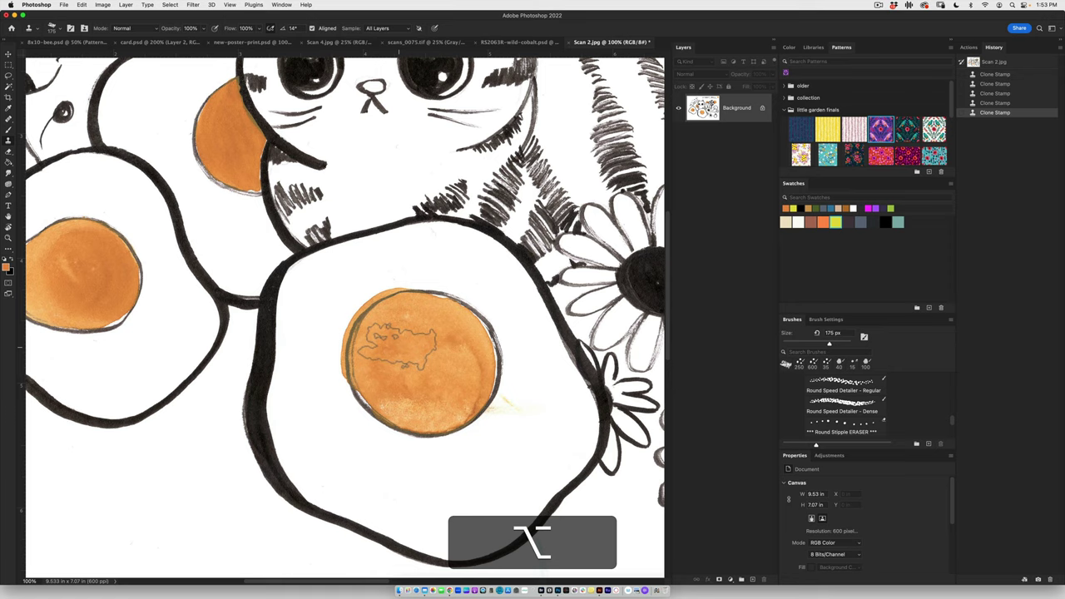
pyautogui.click(401, 348)
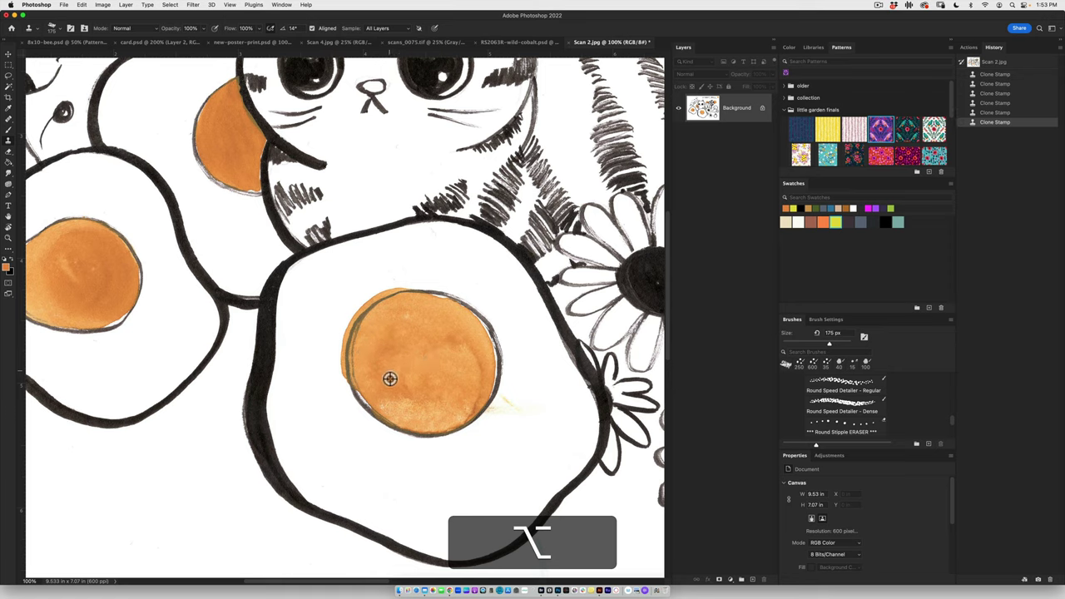
# Reduce the clone brush to 100 px and blend the small light spots near the large yolk's upper-left edge
pyautogui.hotkey('alt', '[')
pyautogui.hotkey('alt', '[')
pyautogui.hotkey('alt', '[')
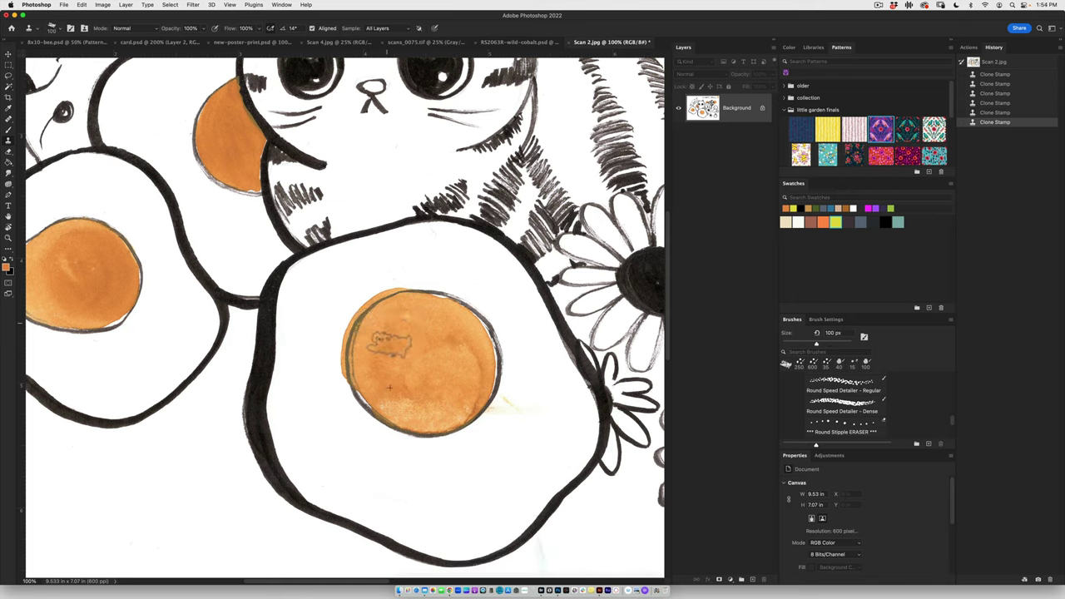
pyautogui.click(386, 323)
pyautogui.keyDown('alt'); pyautogui.click(383, 354); pyautogui.keyUp('alt')
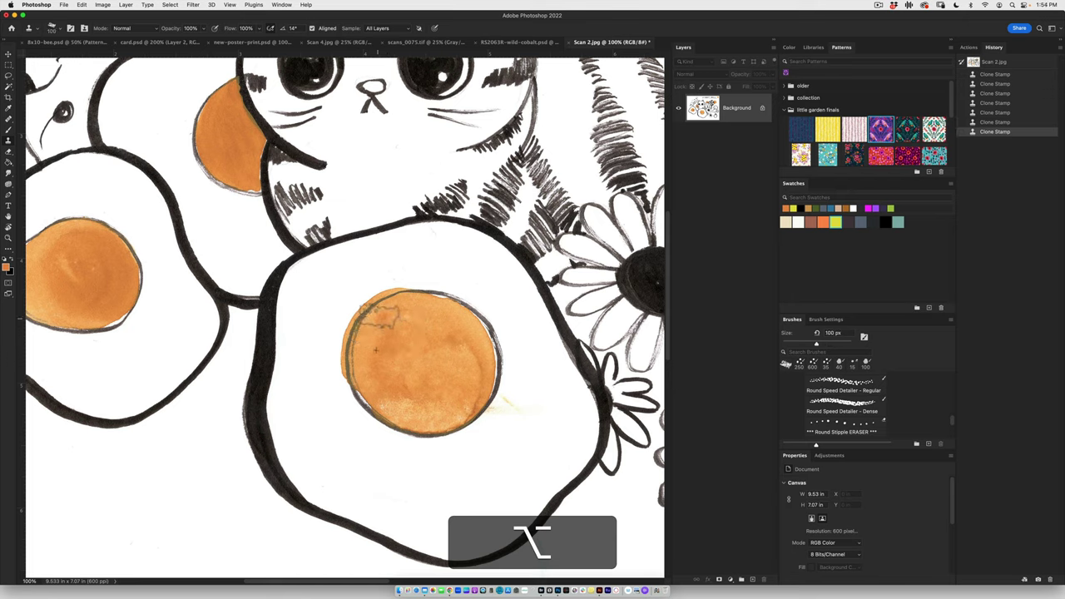
pyautogui.click(381, 318)
pyautogui.keyDown('alt'); pyautogui.click(406, 369); pyautogui.keyUp('alt')
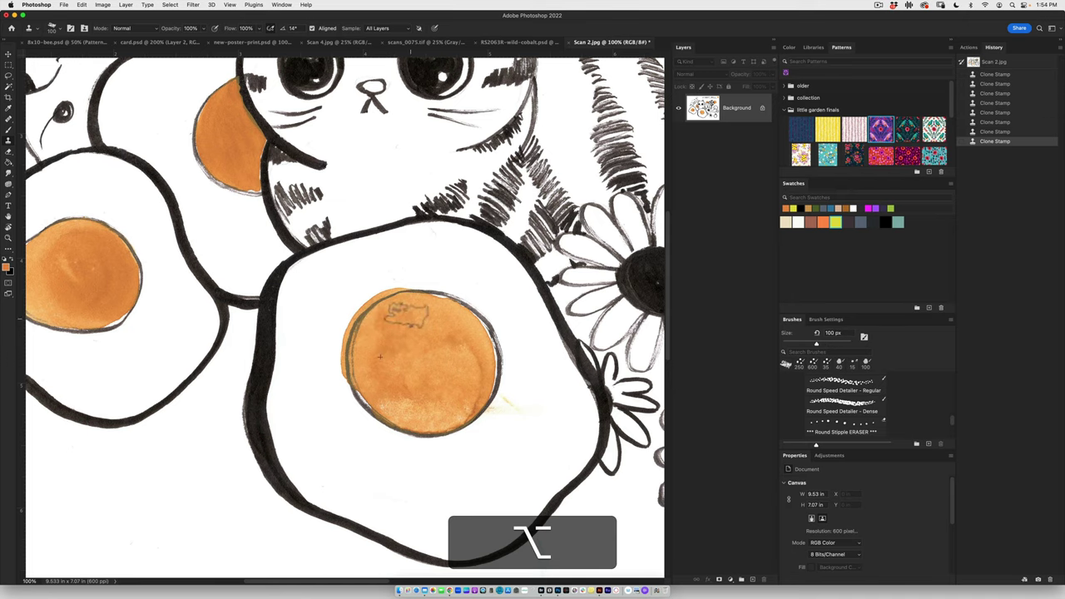
pyautogui.click(406, 322)
pyautogui.moveTo(394, 380)
pyautogui.mouseDown()
pyautogui.moveTo(421, 357)
pyautogui.moveTo(463, 355)
pyautogui.moveTo(428, 356)
pyautogui.mouseUp()
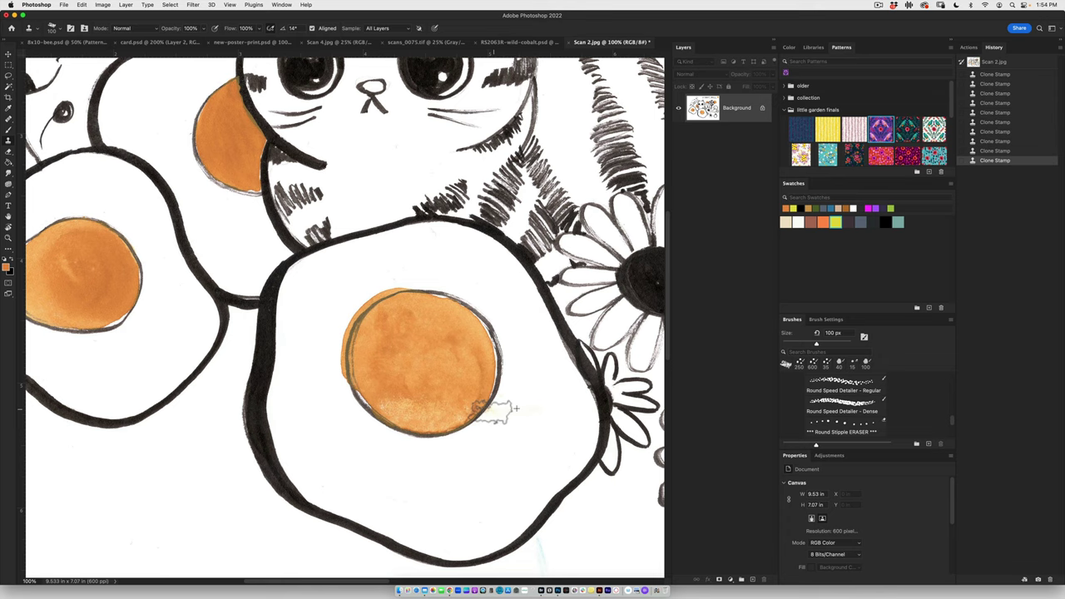
# Clone clean white over the yellow stain beside the large yolk and the bluish streak below the large egg
pyautogui.moveTo(494, 409); pyautogui.dragTo(448, 413)
pyautogui.moveTo(447, 462); pyautogui.dragTo(394, 342)
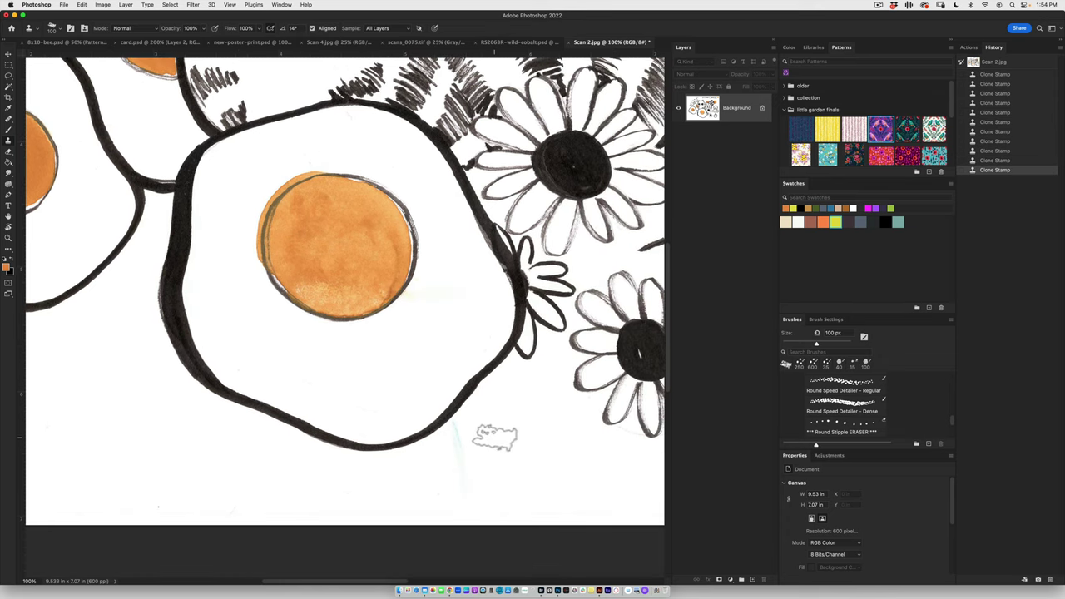
pyautogui.keyDown('alt'); pyautogui.click(524, 416); pyautogui.keyUp('alt')
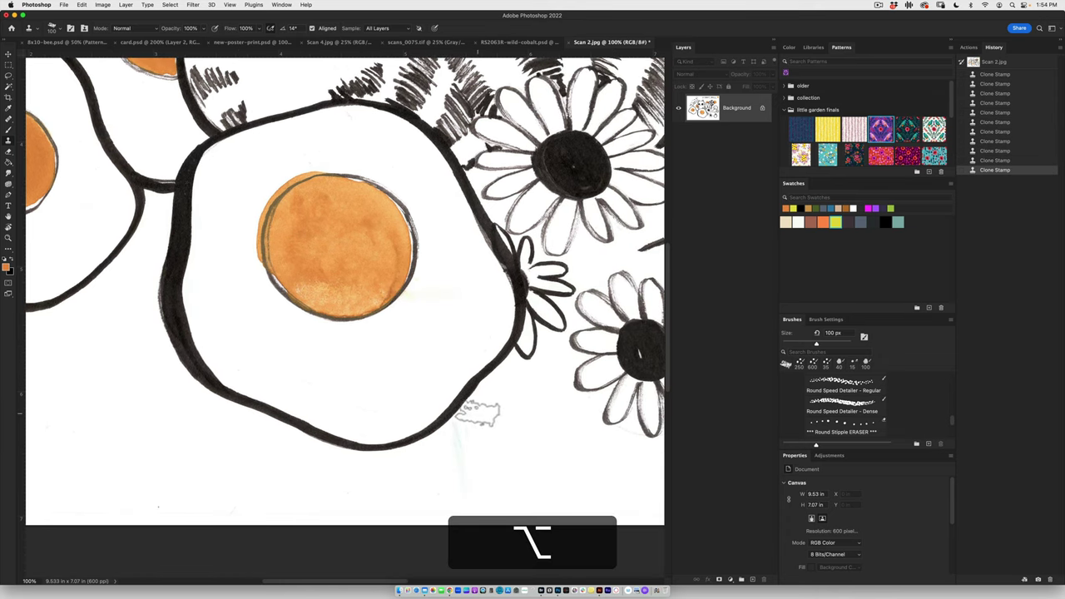
pyautogui.moveTo(477, 414); pyautogui.dragTo(453, 425)
# Clone clean white over the small specks in the background beside the left egg and below the tulip flowers
pyautogui.moveTo(366, 358); pyautogui.dragTo(644, 432)
pyautogui.moveTo(350, 317); pyautogui.dragTo(446, 405)
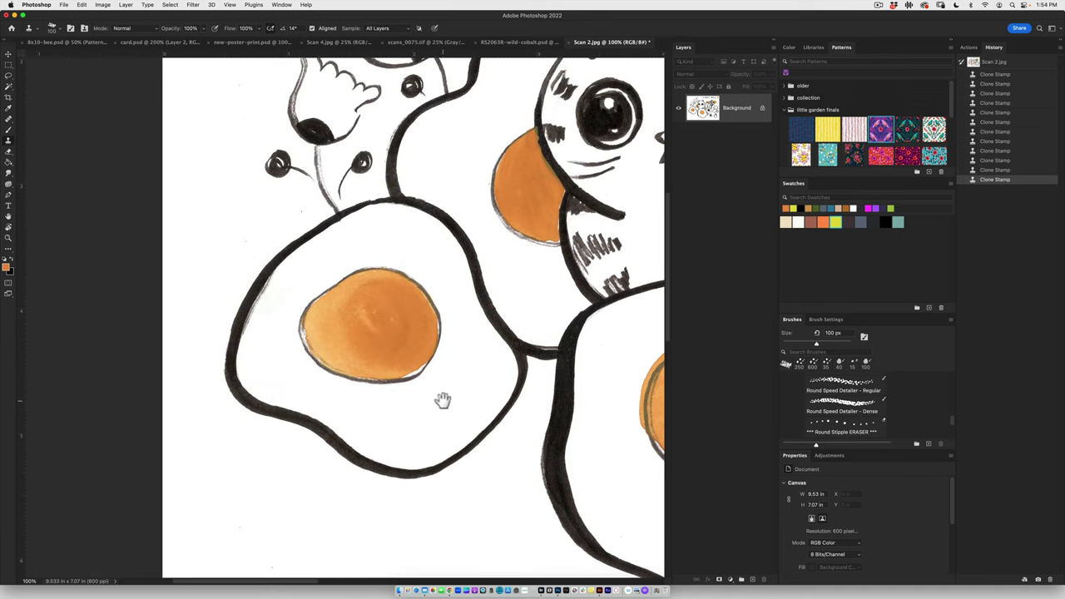
pyautogui.moveTo(352, 296); pyautogui.dragTo(368, 352)
pyautogui.keyDown('alt'); pyautogui.click(224, 259); pyautogui.keyUp('alt')
pyautogui.moveTo(253, 292)
pyautogui.mouseDown()
pyautogui.moveTo(254, 303)
pyautogui.moveTo(264, 296)
pyautogui.mouseUp()
pyautogui.keyDown('alt'); pyautogui.click(270, 282); pyautogui.keyUp('alt')
pyautogui.click(317, 268)
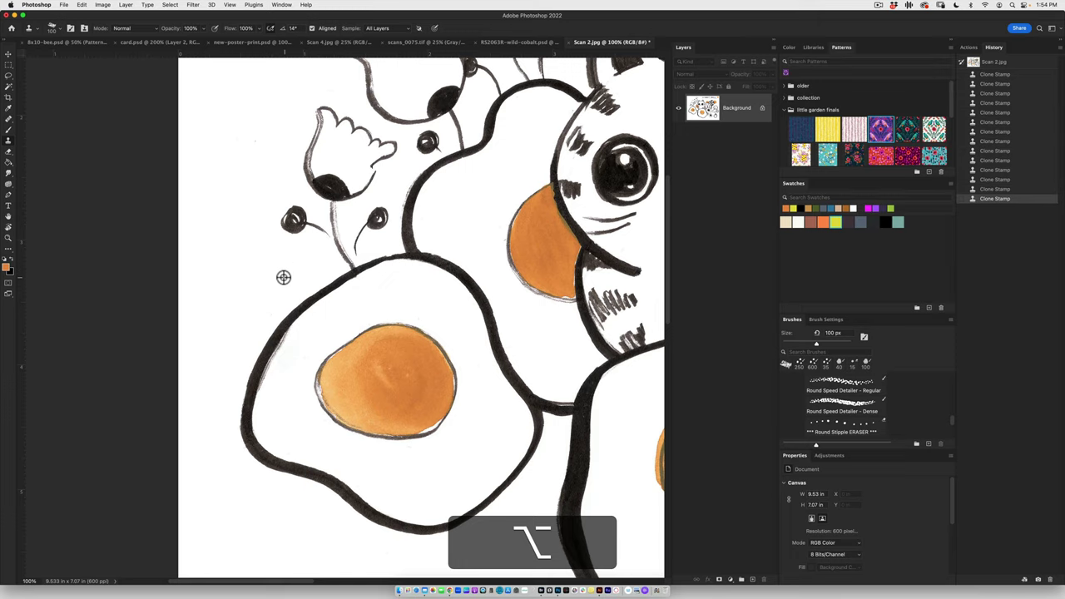
pyautogui.keyDown('alt'); pyautogui.click(263, 278); pyautogui.keyUp('alt')
pyautogui.moveTo(314, 268)
pyautogui.mouseDown()
pyautogui.moveTo(292, 264)
pyautogui.moveTo(297, 305)
pyautogui.moveTo(255, 430)
pyautogui.mouseUp()
pyautogui.keyDown('alt'); pyautogui.click(254, 259); pyautogui.keyUp('alt')
pyautogui.click(220, 243)
# Reduce the clone brush to 70 px and clone sampled orange over the pencil line through the middle of the yolk behind the cat's back
pyautogui.moveTo(394, 199); pyautogui.dragTo(138, 194)
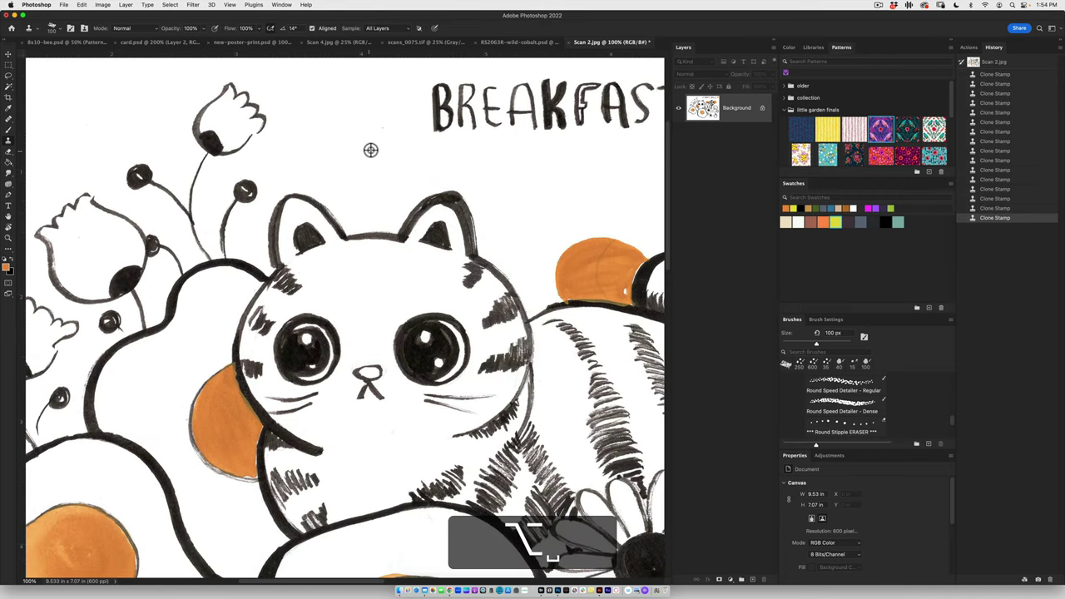
pyautogui.moveTo(496, 224); pyautogui.dragTo(340, 205)
pyautogui.press('super+=')
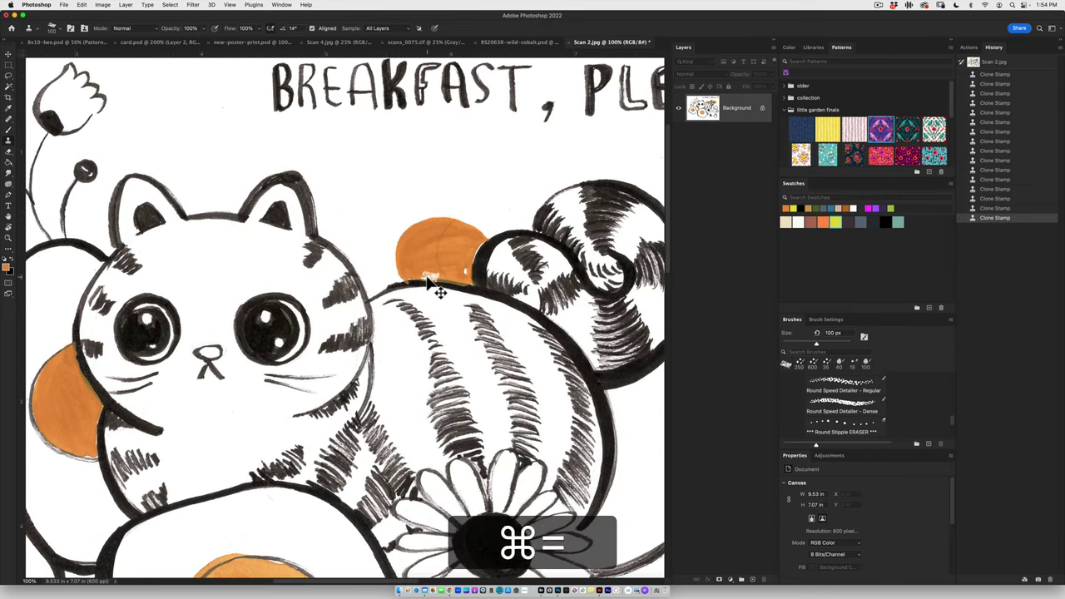
pyautogui.moveTo(415, 282); pyautogui.dragTo(257, 354)
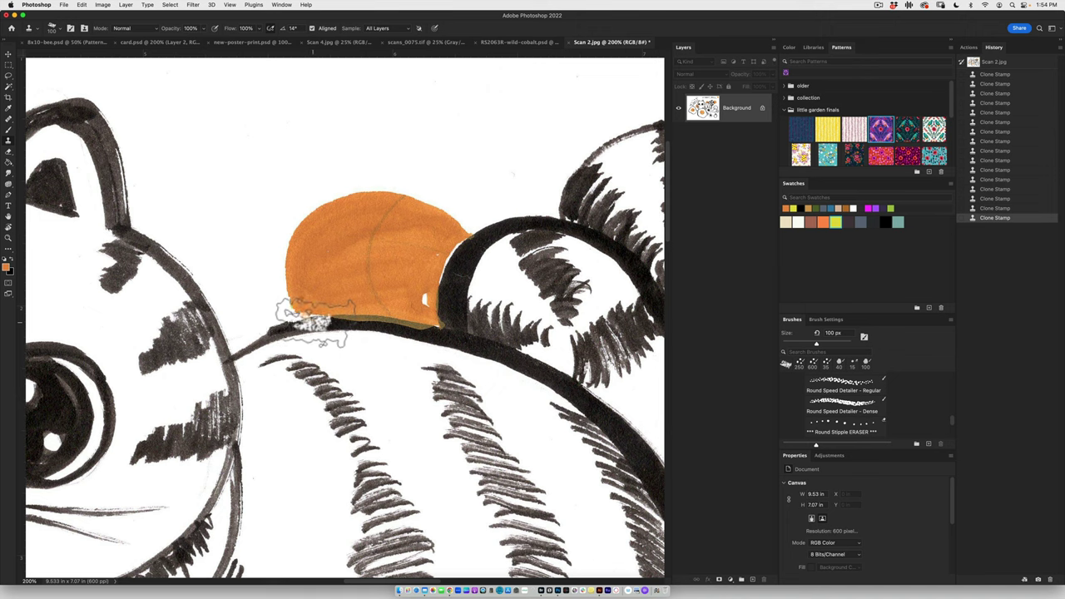
pyautogui.keyDown('alt'); pyautogui.click(331, 260); pyautogui.keyUp('alt')
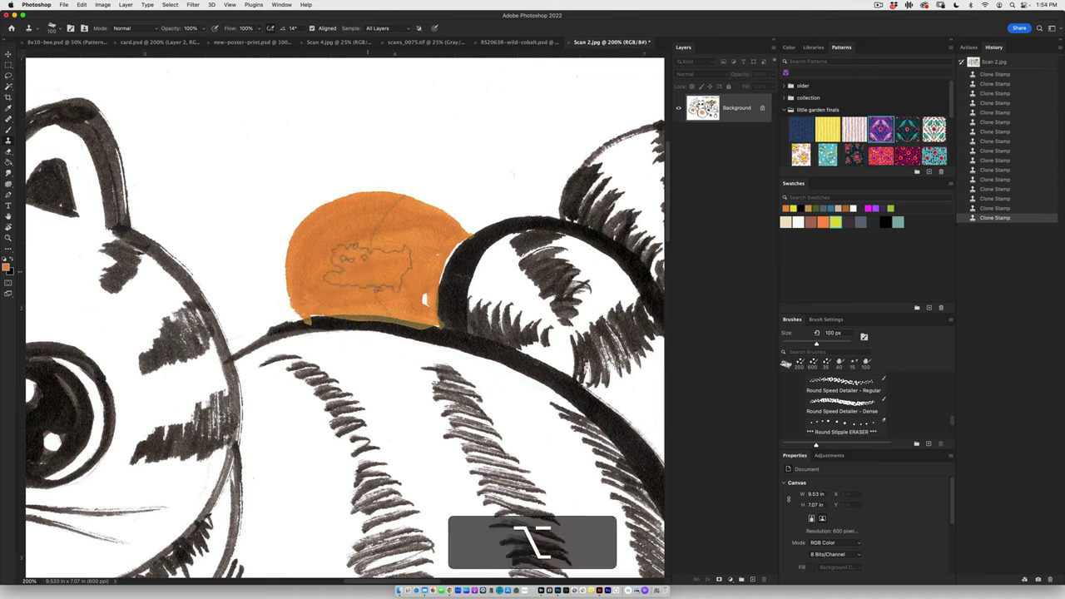
pyautogui.click(364, 258)
pyautogui.press('[')
pyautogui.press('[')
pyautogui.press('[')
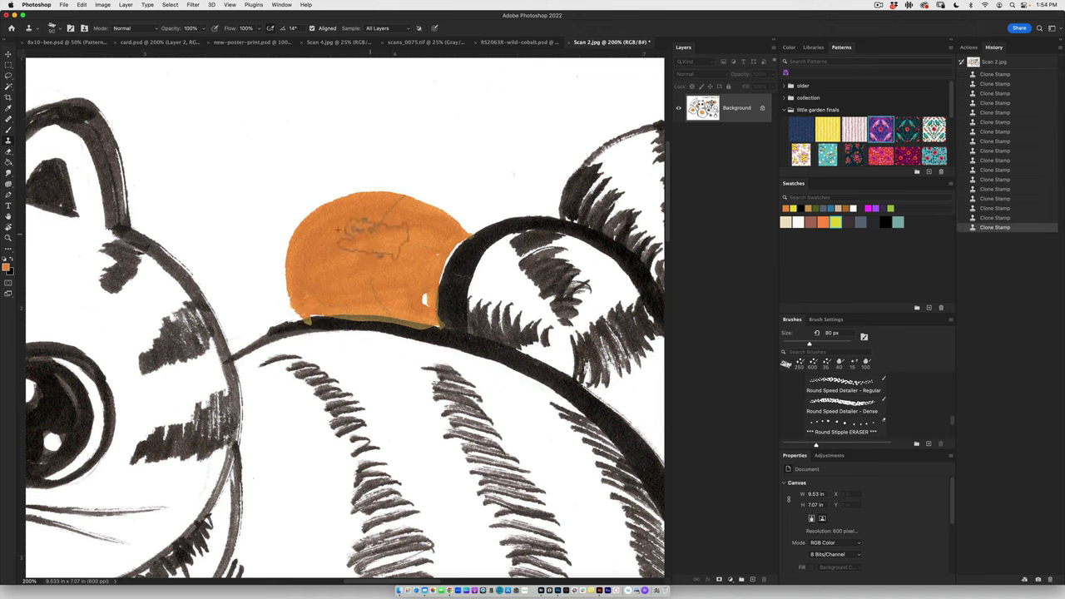
pyautogui.click(368, 240)
pyautogui.click(381, 229)
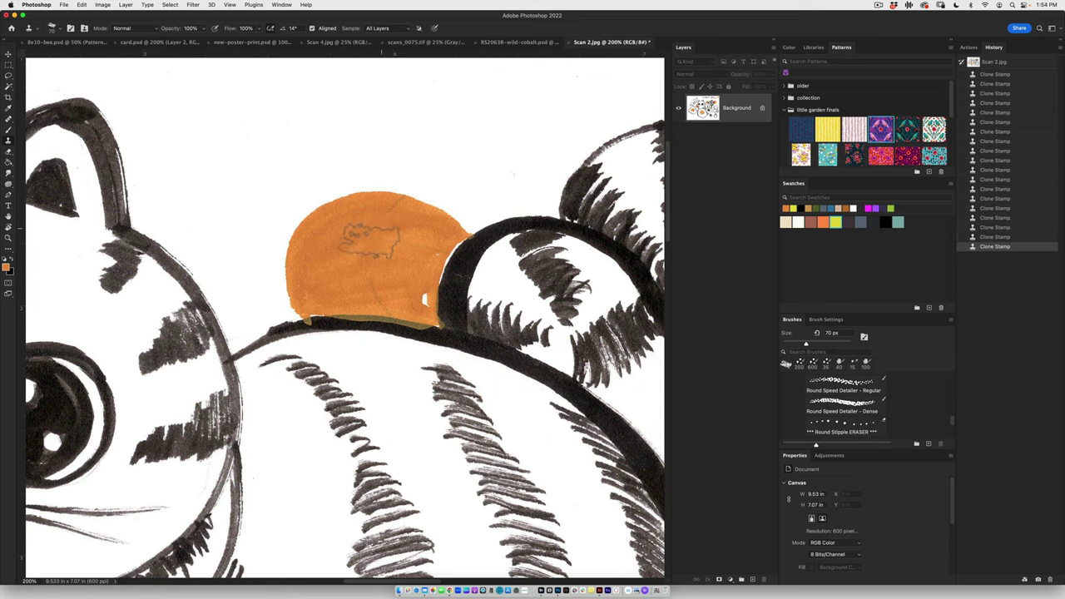
# Resample clean orange and clone it over the remaining upper and lower ends of the pencil line in that yolk
pyautogui.keyDown('alt'); pyautogui.click(328, 242); pyautogui.keyUp('alt')
pyautogui.moveTo(385, 224); pyautogui.dragTo(397, 206)
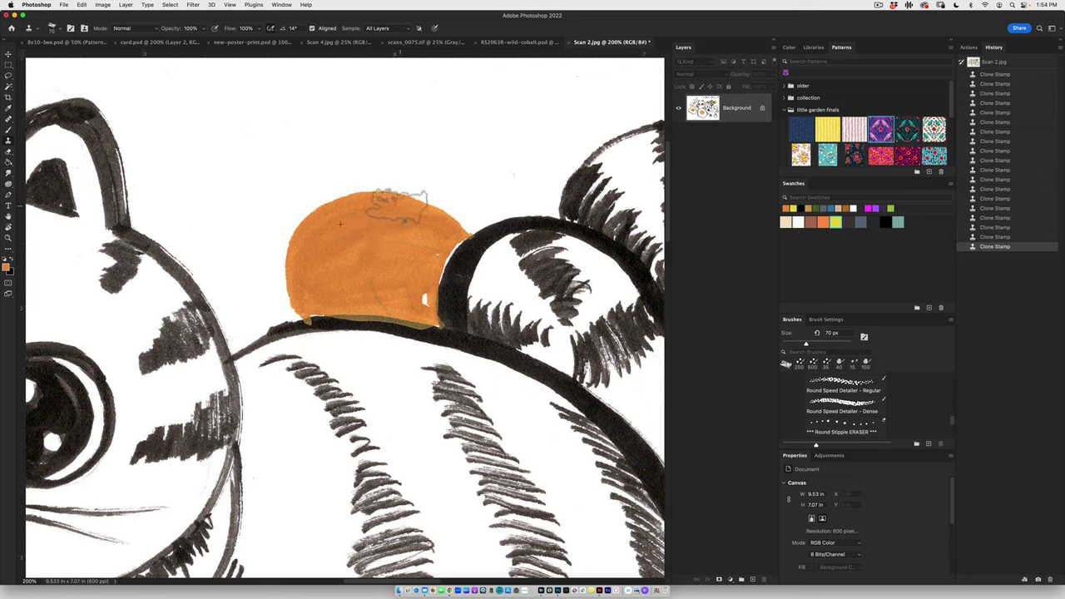
pyautogui.click(398, 203)
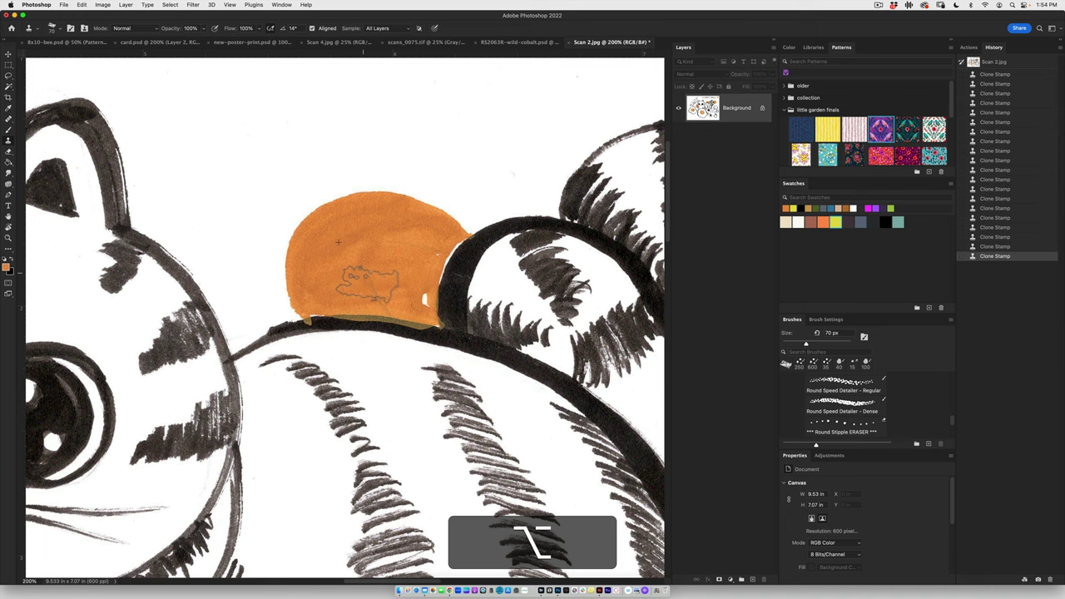
pyautogui.click(387, 299)
pyautogui.keyDown('alt'); pyautogui.click(337, 249); pyautogui.keyUp('alt')
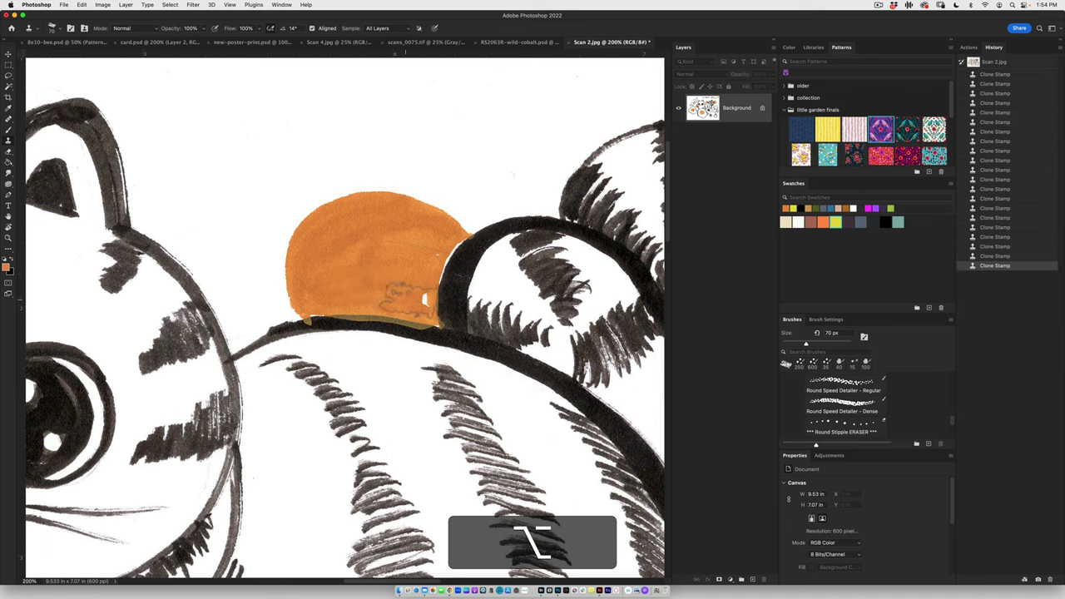
pyautogui.click(405, 301)
# Reduce the clone brush to 45 px and clone orange over the white spot and light edge where the yolk meets the tail
pyautogui.keyDown('alt'); pyautogui.click(388, 291); pyautogui.keyUp('alt')
pyautogui.press('[')
pyautogui.press('[')
pyautogui.press('[')
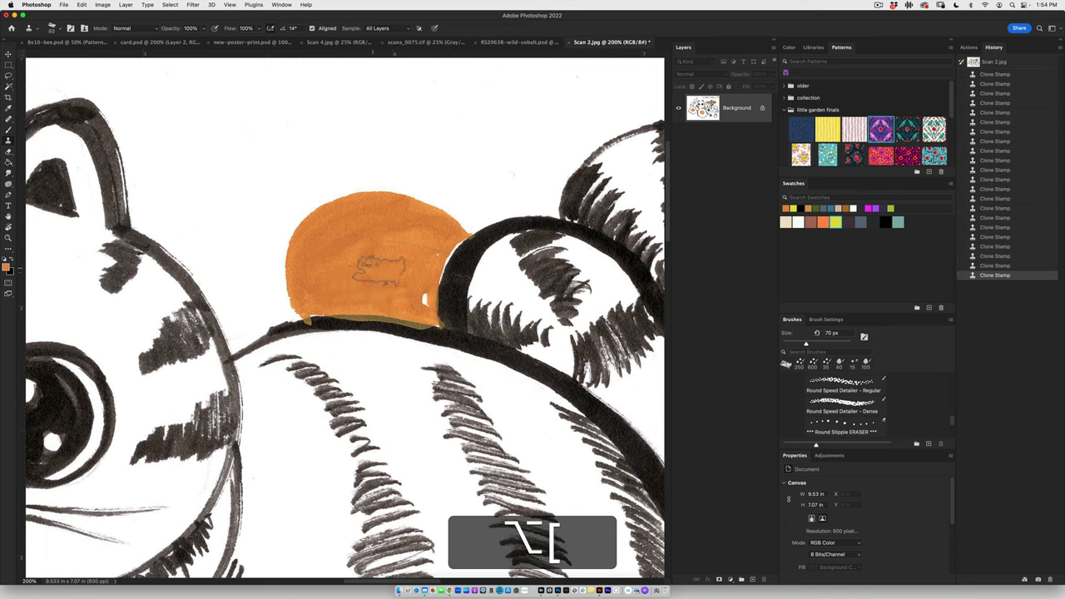
pyautogui.keyDown('alt'); pyautogui.click(350, 272); pyautogui.keyUp('alt')
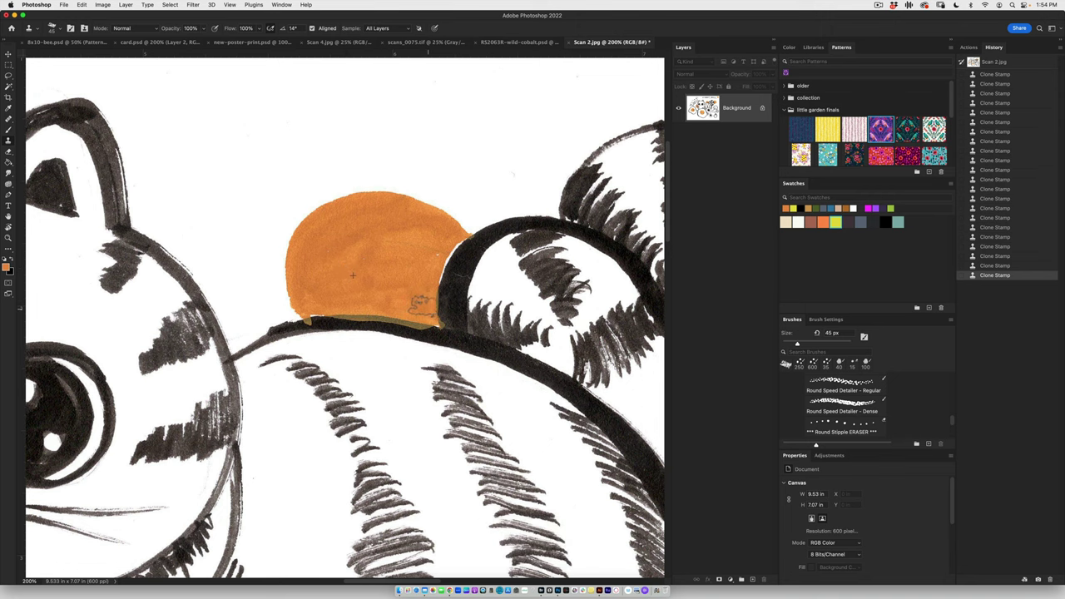
pyautogui.moveTo(423, 305); pyautogui.dragTo(425, 291)
pyautogui.moveTo(439, 255); pyautogui.dragTo(437, 251)
# Clone sampled orange over the dark blotches in the right half of the large egg's yolk
pyautogui.press('super+minus')
pyautogui.press('super+minus')
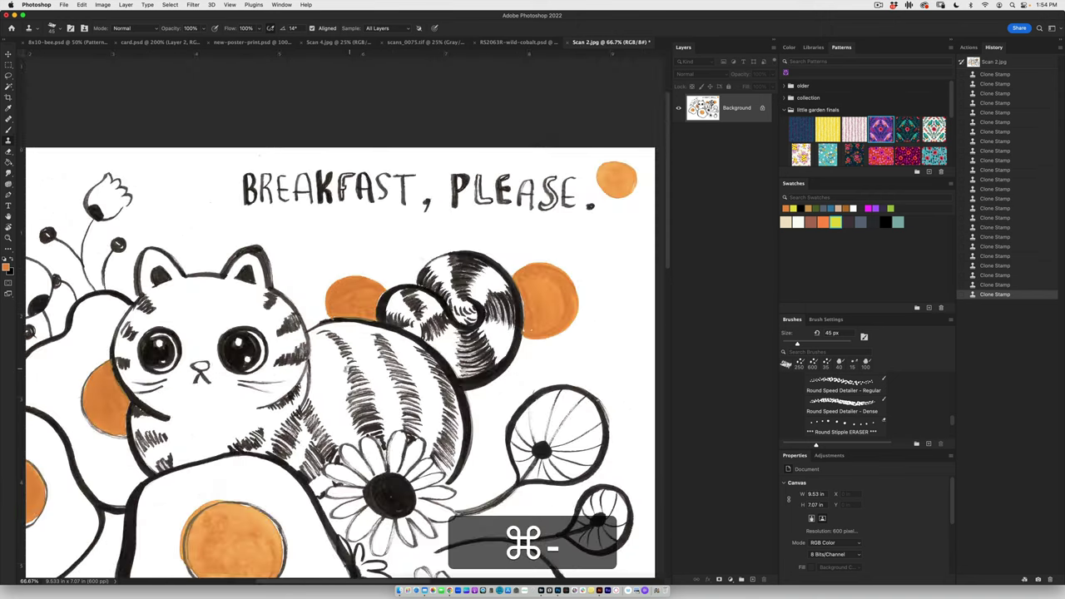
pyautogui.moveTo(228, 429); pyautogui.dragTo(436, 269)
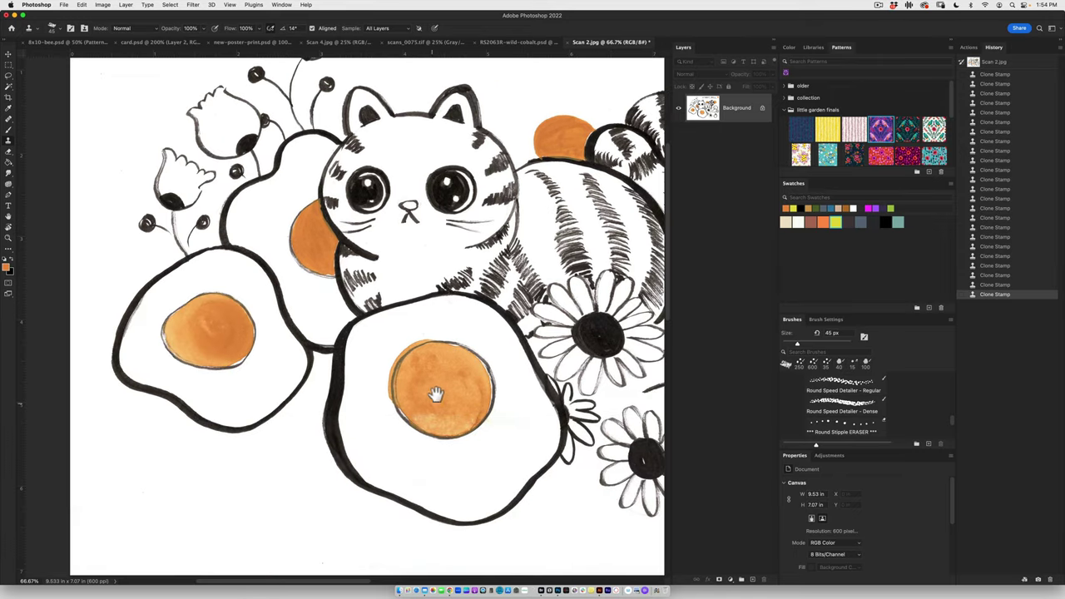
pyautogui.moveTo(436, 395); pyautogui.dragTo(273, 318)
pyautogui.press('super+equal')
pyautogui.press('super+equal')
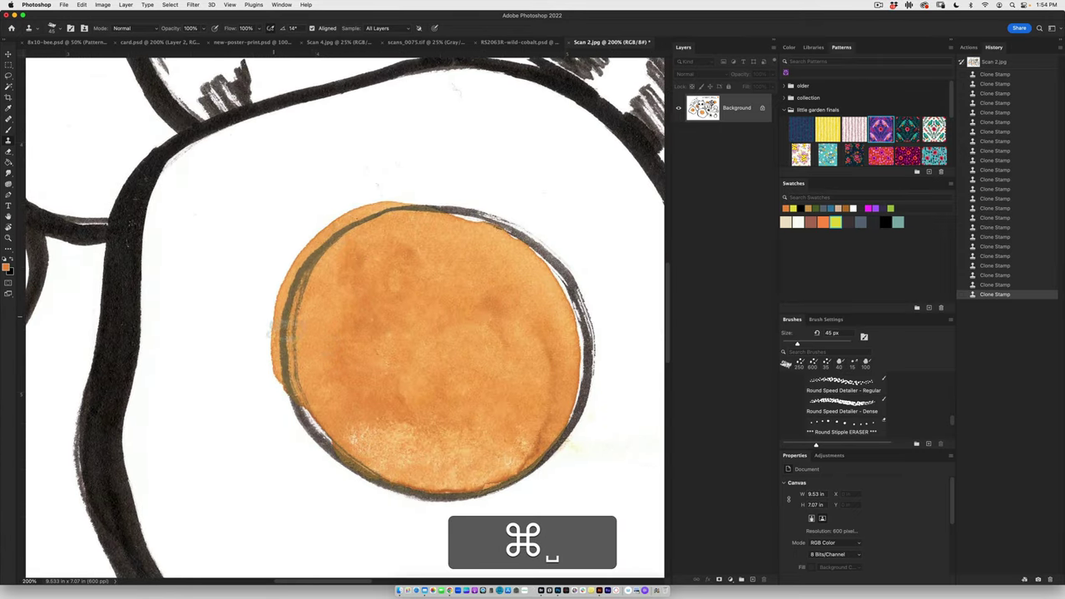
pyautogui.press('alt')
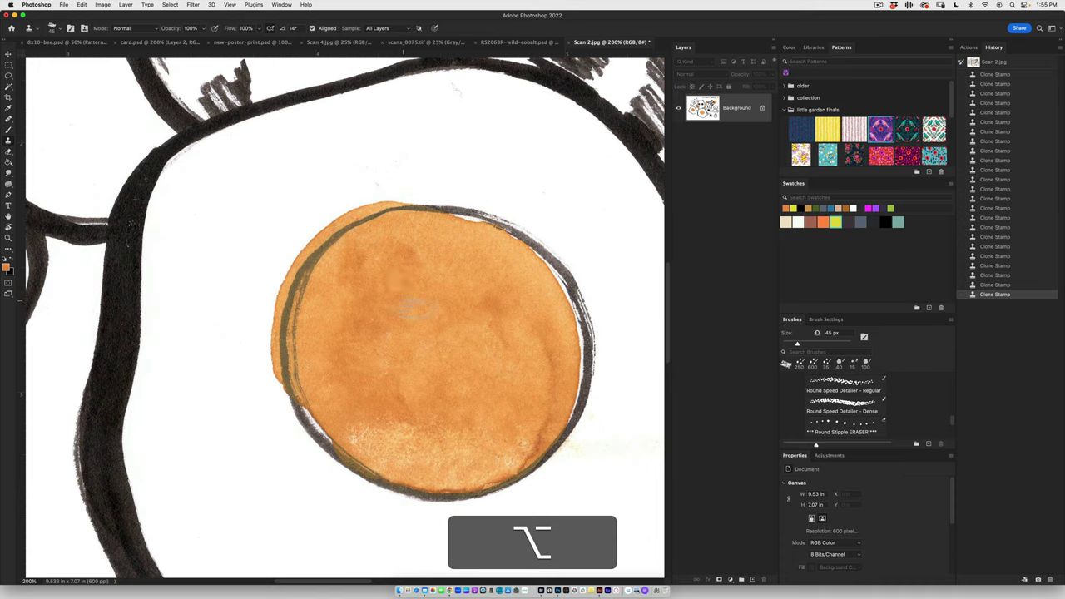
pyautogui.moveTo(496, 324); pyautogui.dragTo(505, 334)
pyautogui.click(526, 339)
# Blend resampled orange into the streaks along the large yolk's right side and set the clone brush to 60 px
pyautogui.press('alt')
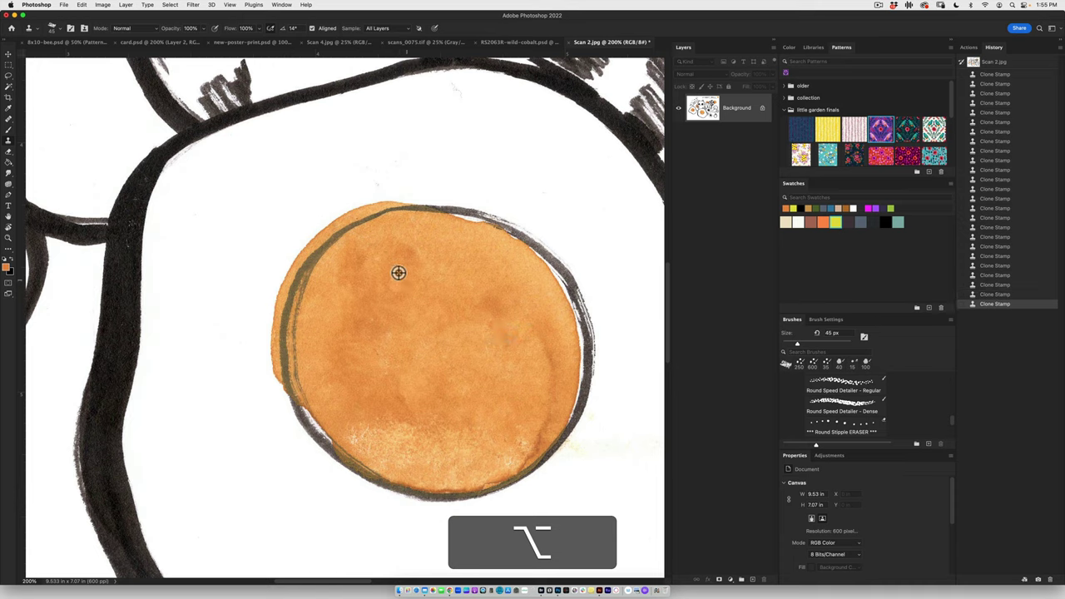
pyautogui.press('super+minus')
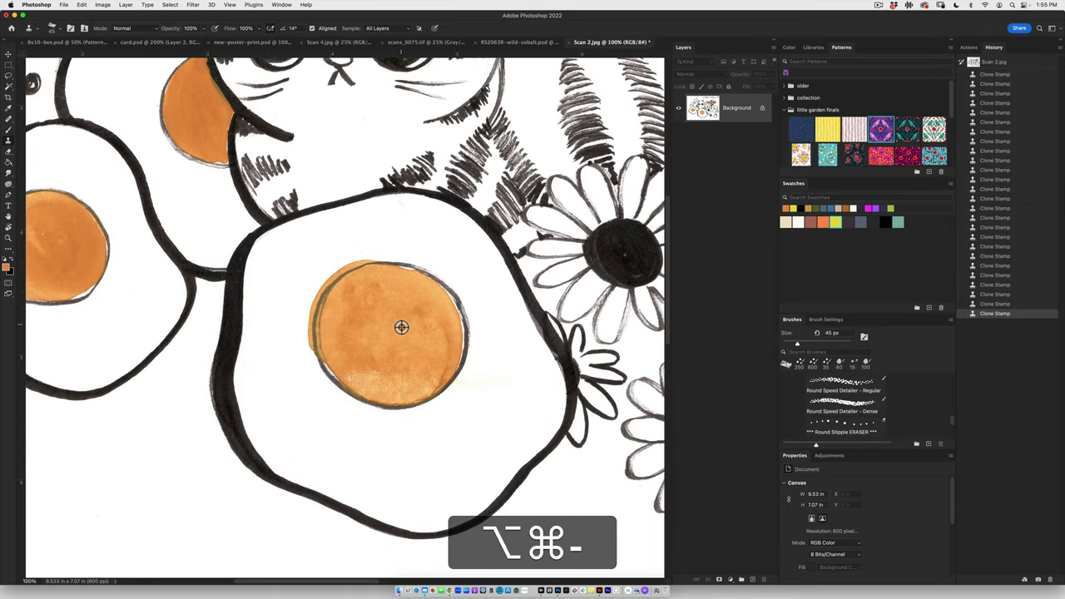
pyautogui.press('alt')
pyautogui.moveTo(433, 368); pyautogui.dragTo(429, 372)
pyautogui.keyDown('alt'); pyautogui.click(409, 337); pyautogui.keyUp('alt')
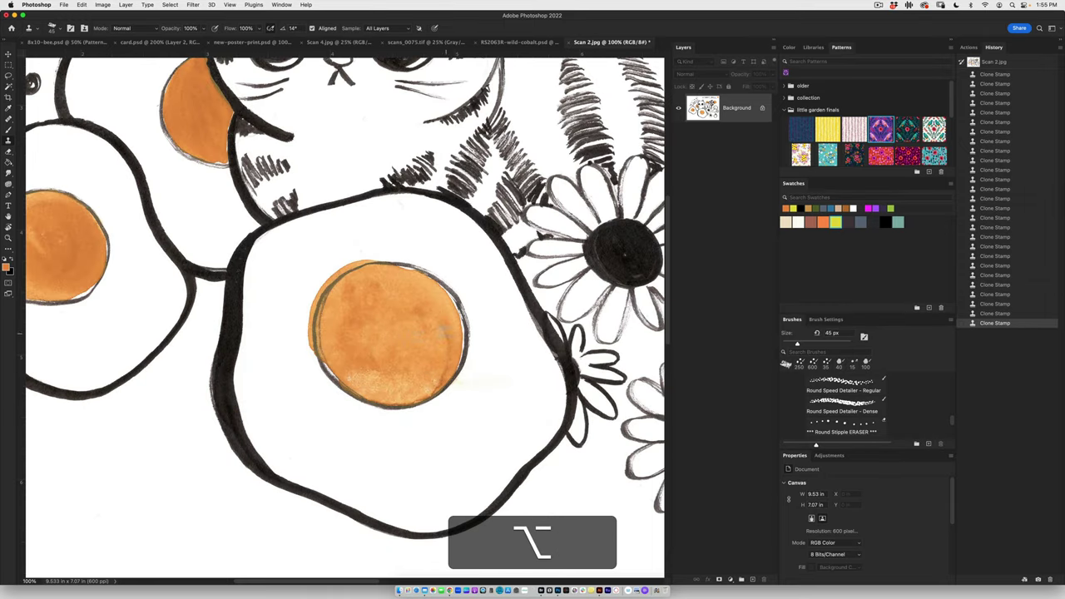
pyautogui.moveTo(442, 328); pyautogui.dragTo(447, 339)
pyautogui.keyDown('alt'); pyautogui.click(411, 345); pyautogui.keyUp('alt')
pyautogui.press(']')
pyautogui.press(']')
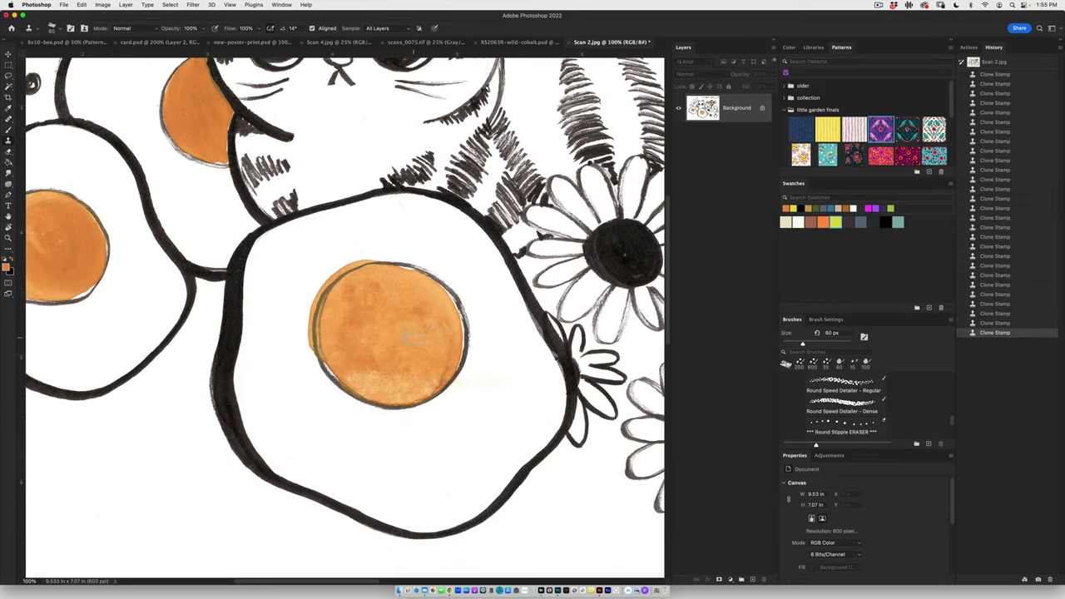
# Using a 35 px clone brush, cover the olive overlap below the yolk's right half with black sampled from the cat's back outline
pyautogui.press('super+minus')
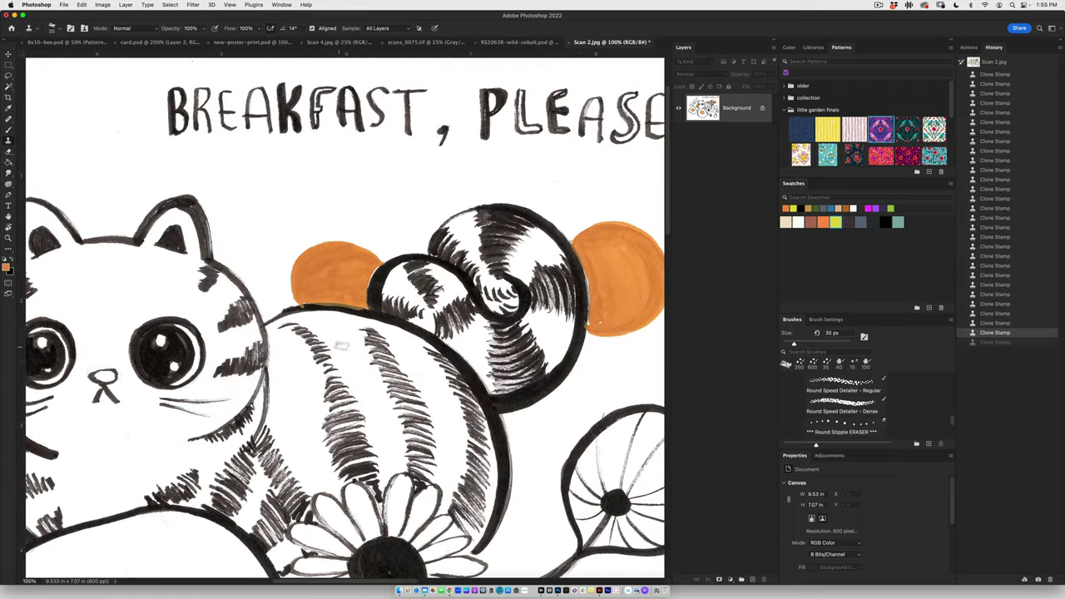
pyautogui.press('super+equal')
pyautogui.press('super+equal')
pyautogui.press('super+equal')
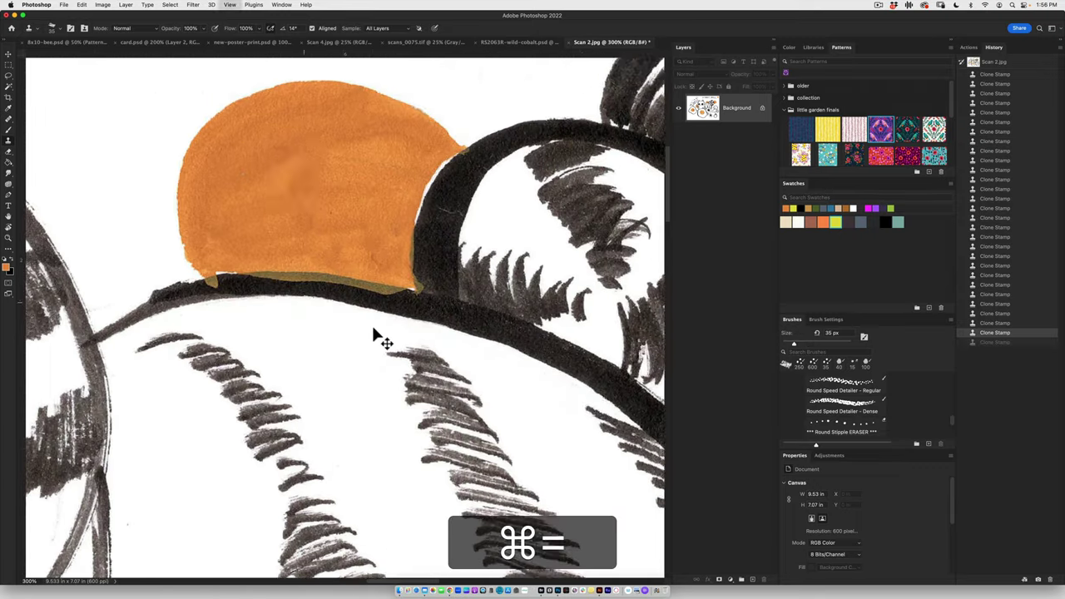
pyautogui.moveTo(356, 312); pyautogui.dragTo(342, 327)
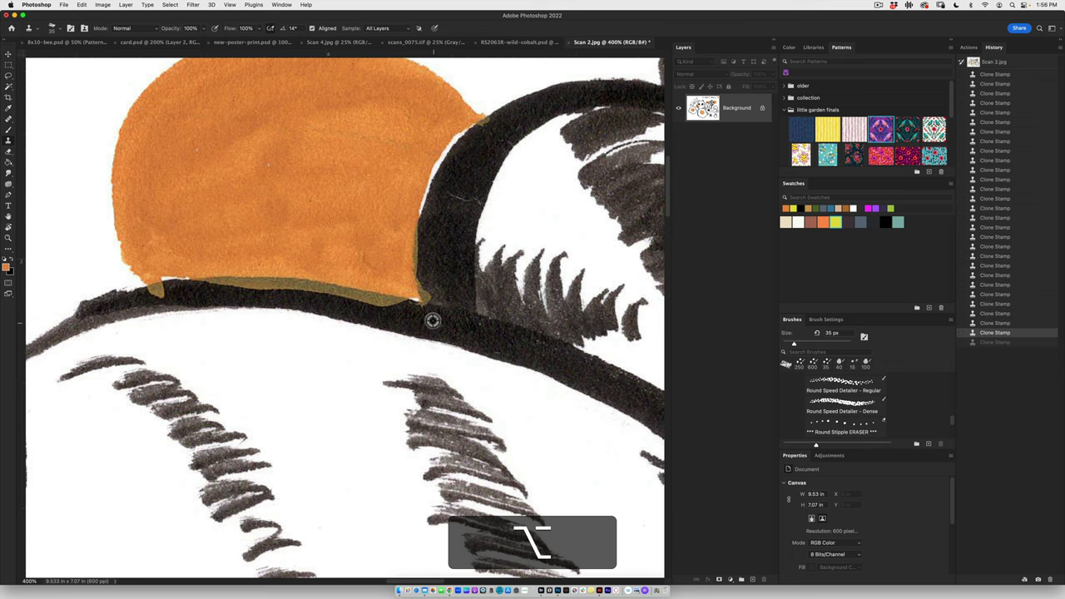
pyautogui.keyDown('alt'); pyautogui.click(440, 323); pyautogui.keyUp('alt')
pyautogui.moveTo(400, 310); pyautogui.dragTo(375, 307)
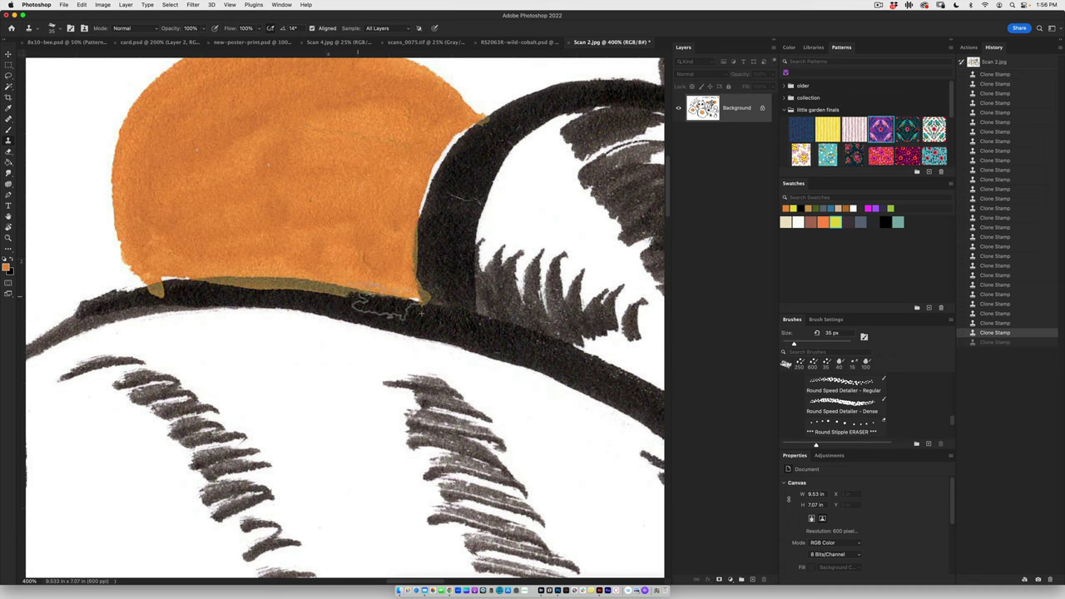
pyautogui.click(401, 313)
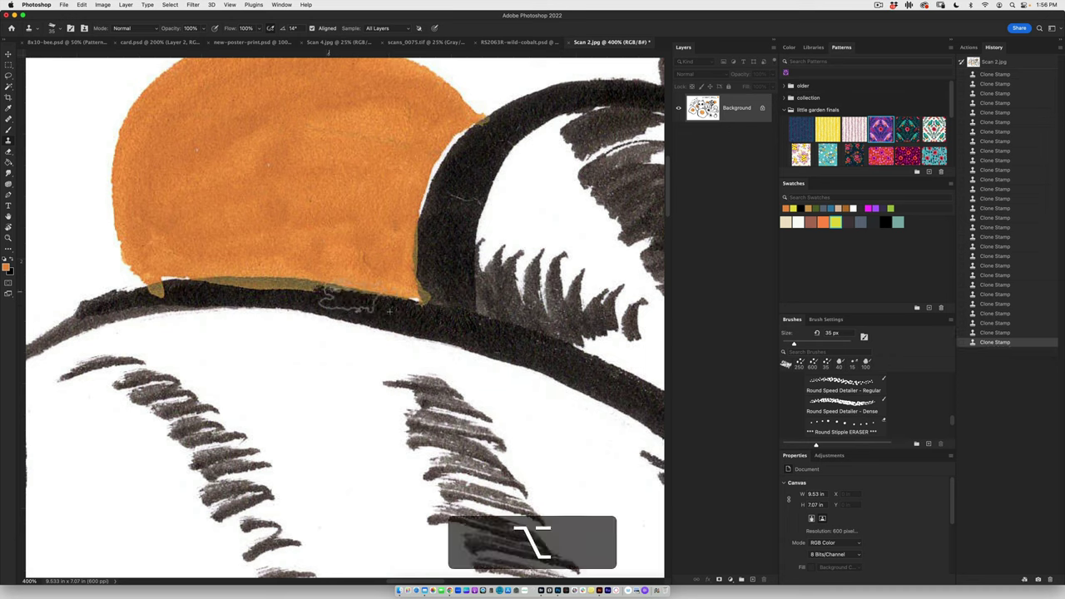
pyautogui.click(322, 292)
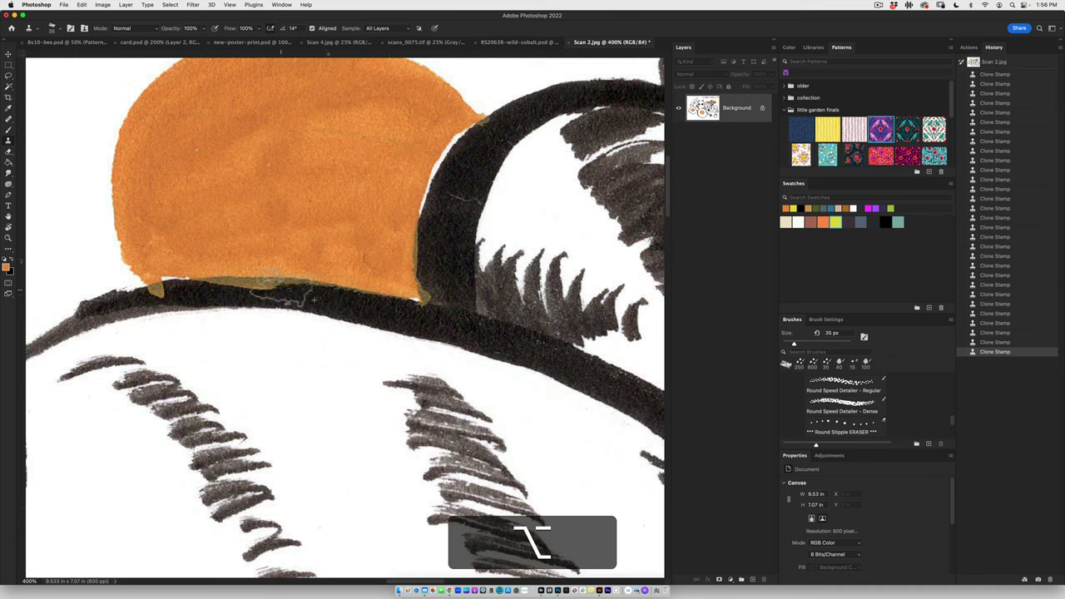
# Clone black over the olive overlap along the middle and left of the back outline, including the drip at the yolk's lower-left corner
pyautogui.click(281, 293)
pyautogui.keyDown('alt'); pyautogui.click(350, 304); pyautogui.keyUp('alt')
pyautogui.moveTo(304, 291); pyautogui.dragTo(243, 290)
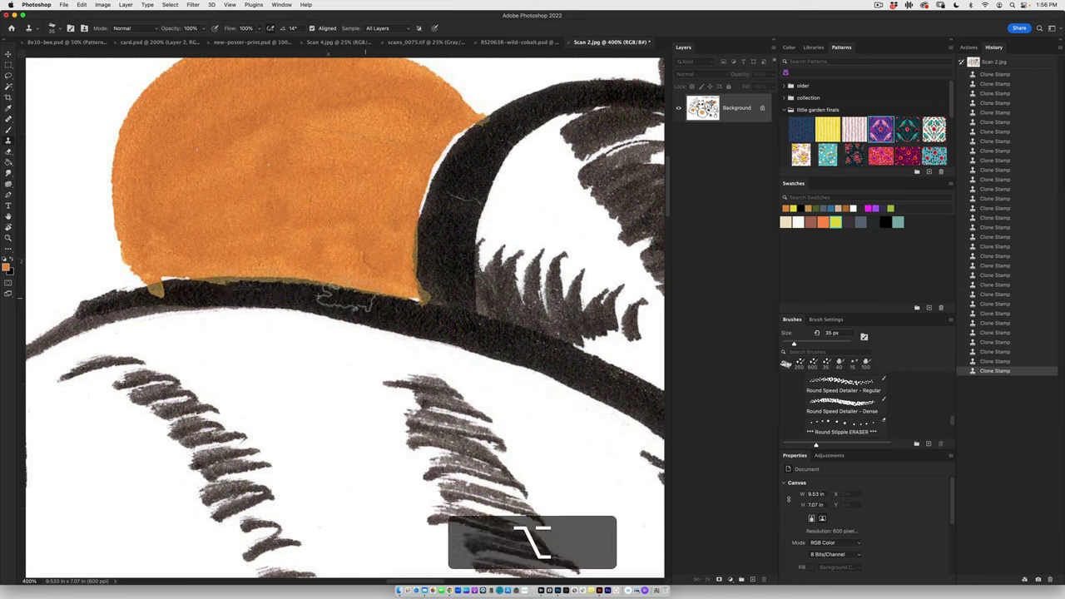
pyautogui.click(291, 295)
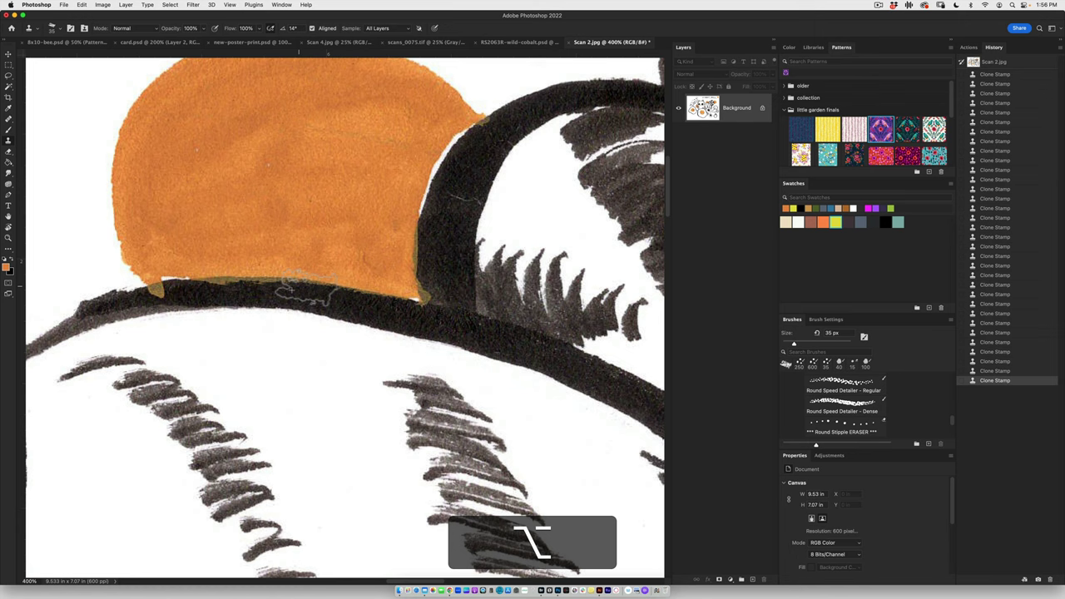
pyautogui.click(299, 293)
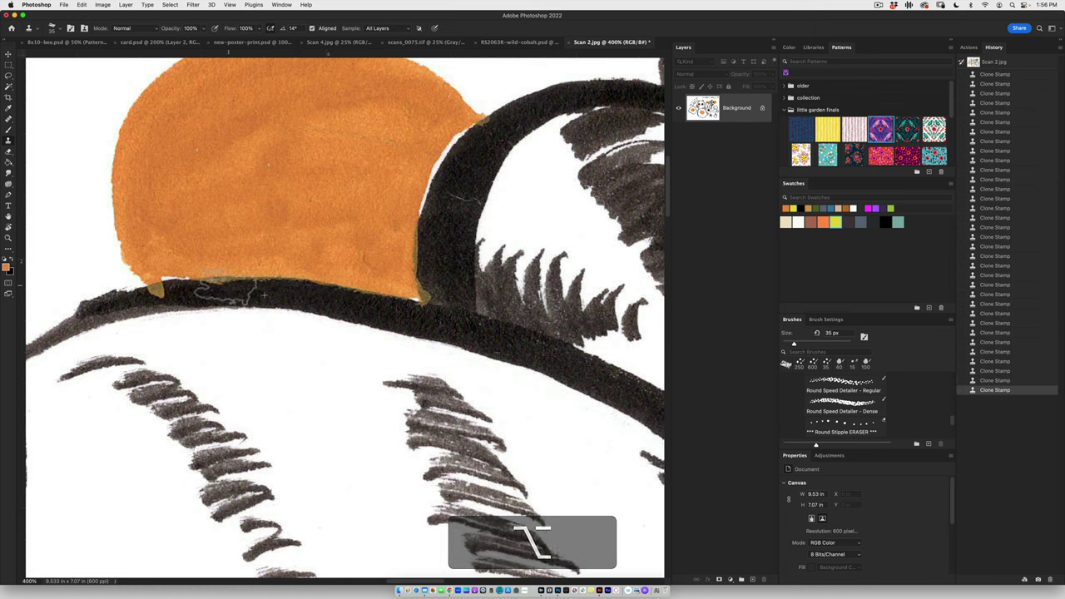
pyautogui.click(302, 293)
pyautogui.keyDown('alt'); pyautogui.click(302, 293); pyautogui.keyUp('alt')
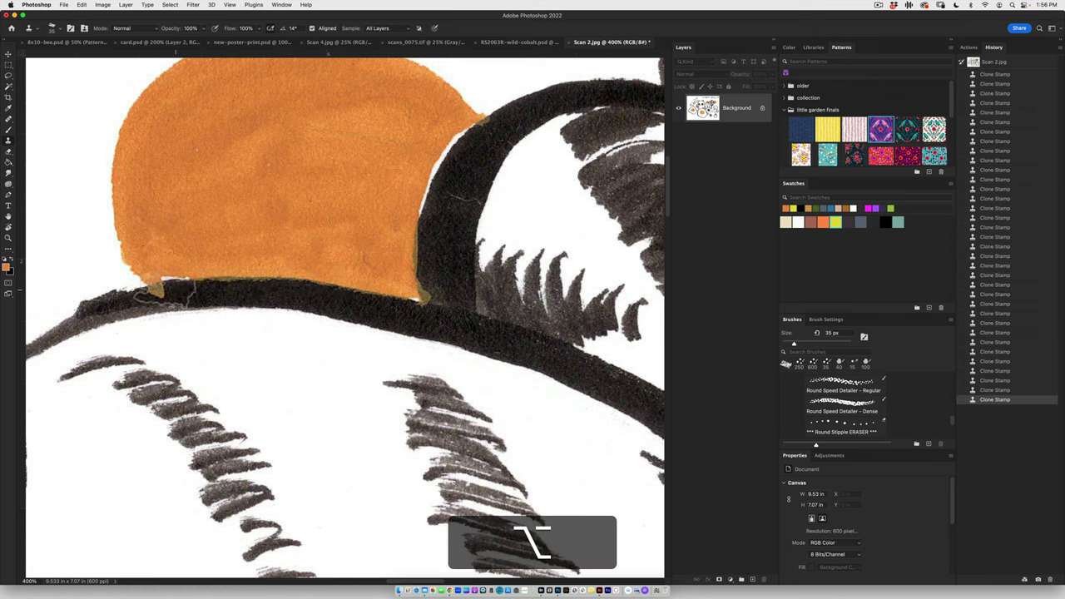
pyautogui.moveTo(162, 284); pyautogui.dragTo(164, 296)
# Reduce the clone brush to 20 px and clone black over the olive overlap at the tail's base and the light scratch in the tail outline
pyautogui.keyDown('alt'); pyautogui.click(312, 300); pyautogui.keyUp('alt')
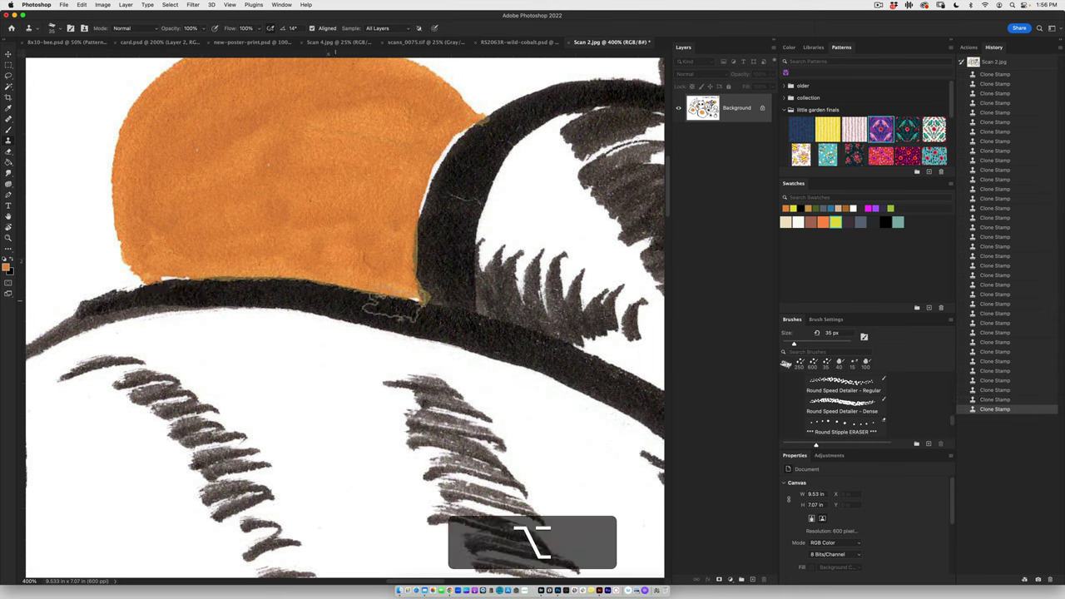
pyautogui.moveTo(420, 312); pyautogui.dragTo(432, 310)
pyautogui.hotkey('alt', '[')
pyautogui.hotkey('alt', '[')
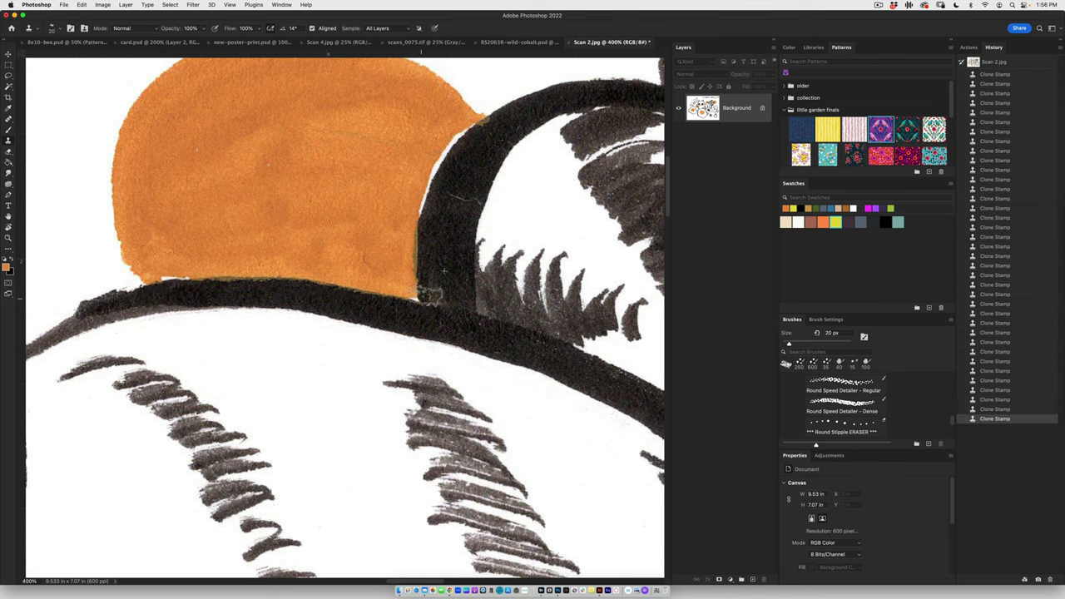
pyautogui.click(427, 295)
pyautogui.moveTo(430, 219); pyautogui.dragTo(425, 264)
pyautogui.keyDown('alt'); pyautogui.click(441, 238); pyautogui.keyUp('alt')
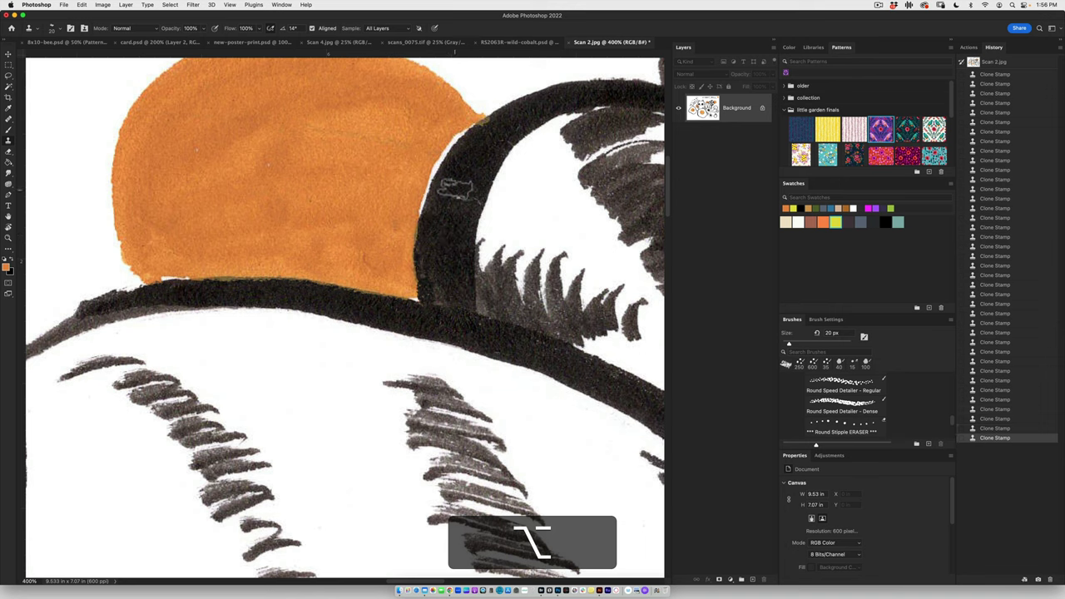
pyautogui.moveTo(454, 188); pyautogui.dragTo(455, 200)
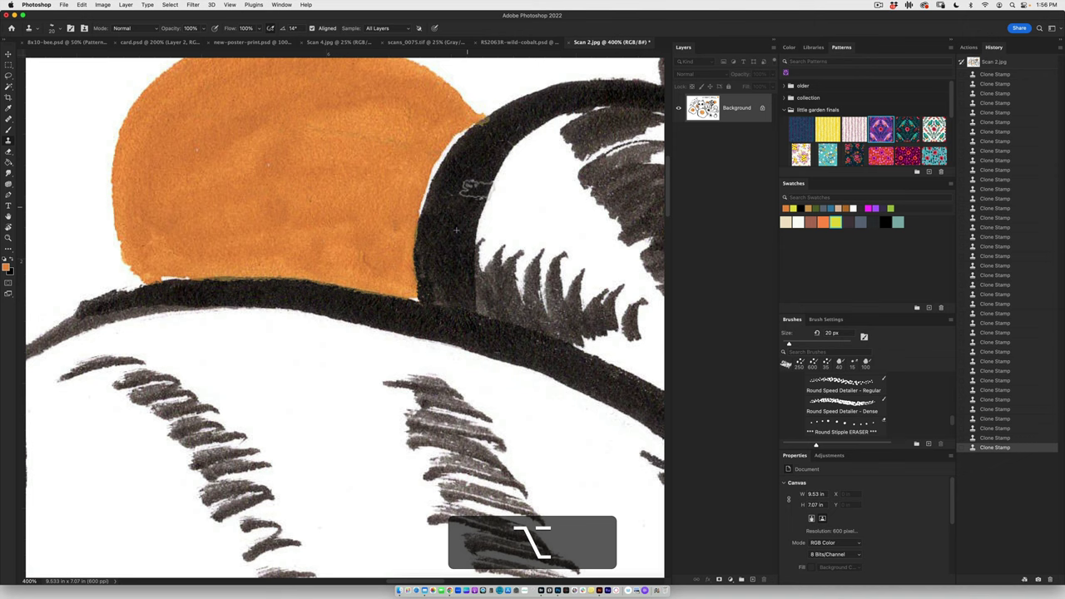
# Clone sampled black over the remaining light flecks inside the lower part of the cat's tail outline
pyautogui.click(456, 232)
pyautogui.click(450, 218)
pyautogui.click(450, 218)
# Clone clean white over the faint speck between the large yolk and the tail, then resample nearby white and enlarge the brush
pyautogui.scroll(3, 450, 218)
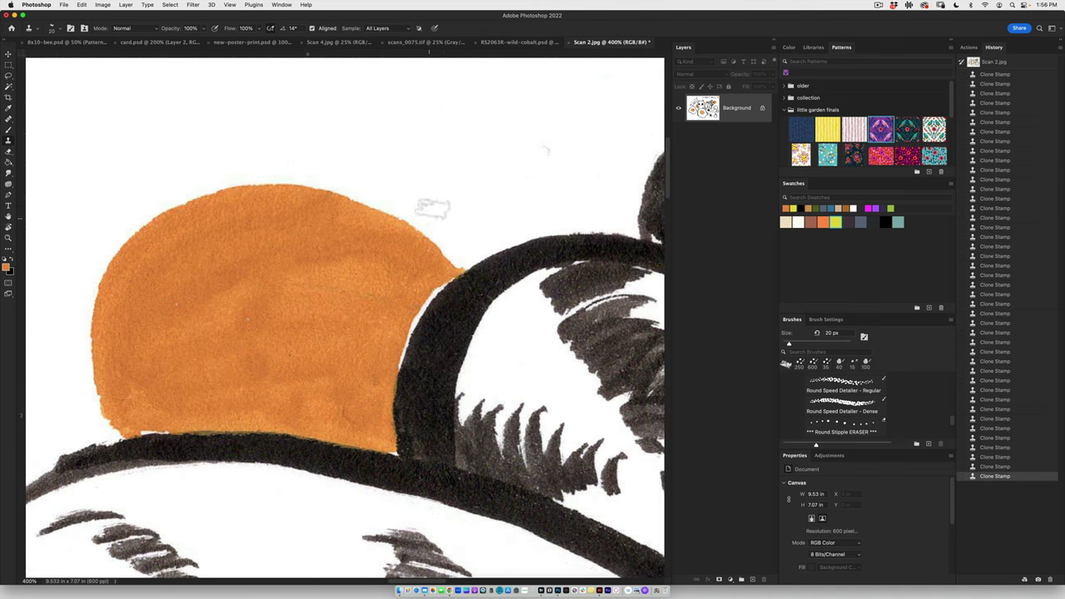
pyautogui.keyDown('alt'); pyautogui.click(478, 163); pyautogui.keyUp('alt')
pyautogui.moveTo(536, 147); pyautogui.dragTo(540, 140)
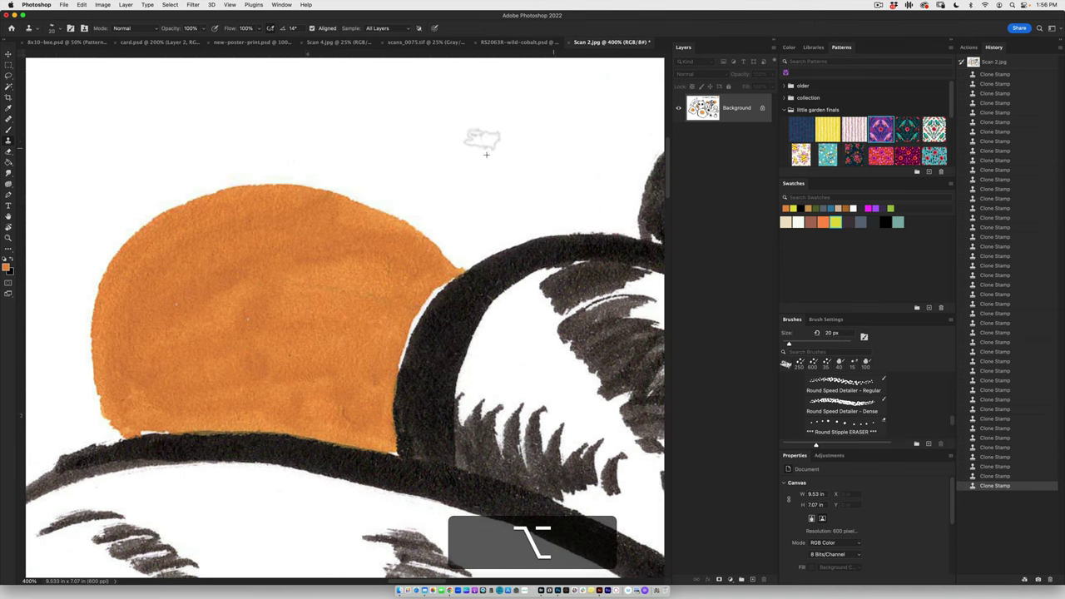
pyautogui.keyDown('alt'); pyautogui.click(427, 151); pyautogui.keyUp('alt')
pyautogui.press(']')
pyautogui.press(']')
pyautogui.press(']')
pyautogui.hotkey('alt', ']')
pyautogui.hotkey('alt', '[')
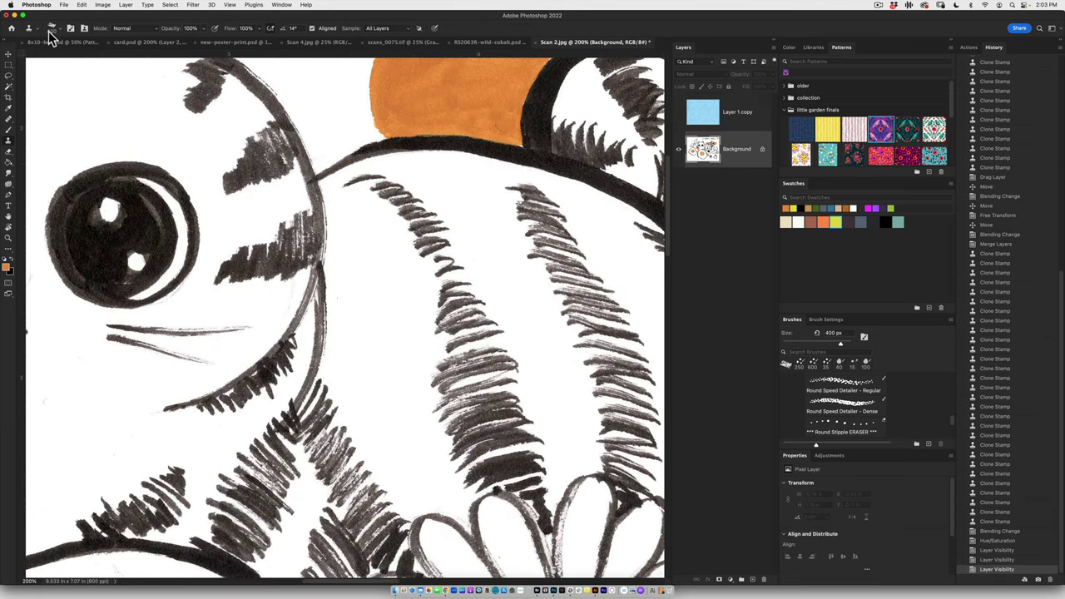
# Set the clone brush to 250 px and switch its preset to inker beta ktw 2 905
pyautogui.press('[')
pyautogui.press('[')
pyautogui.click(59, 29)
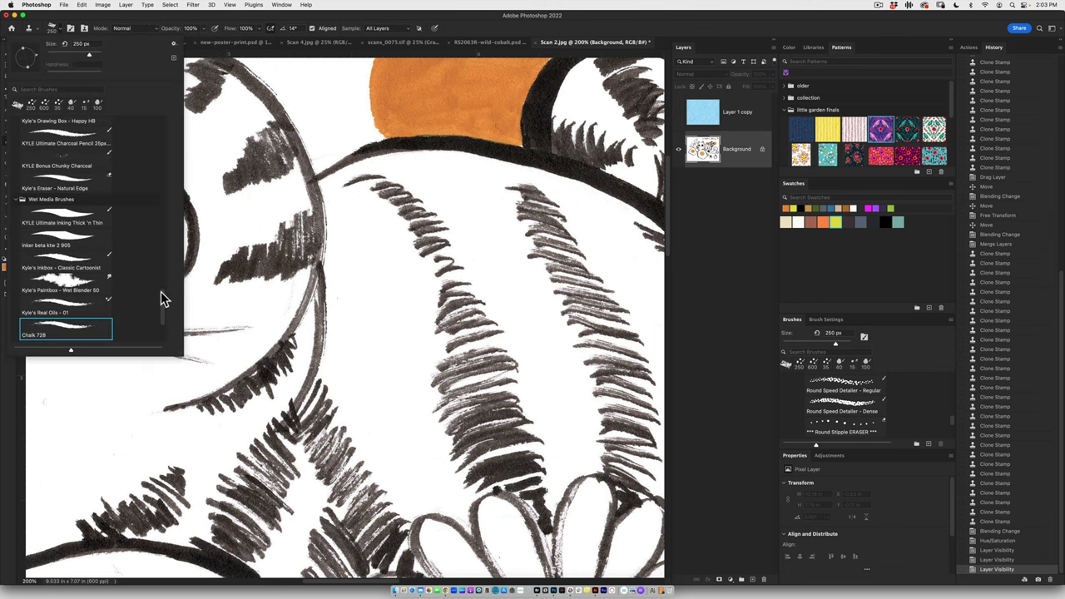
pyautogui.scroll(5, 161, 292)
pyautogui.click(58, 29)
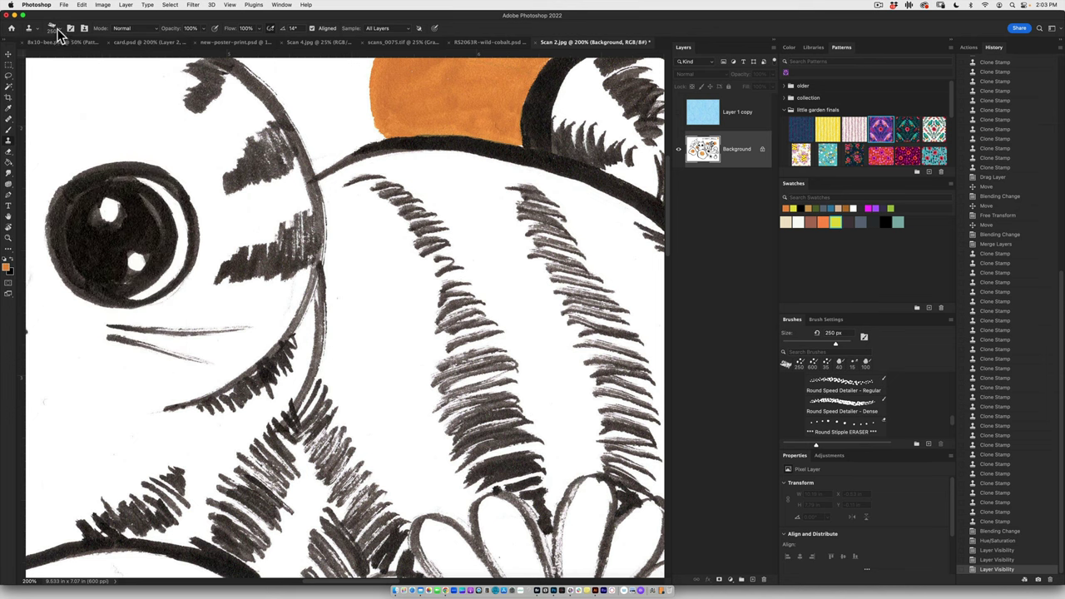
pyautogui.click(58, 30)
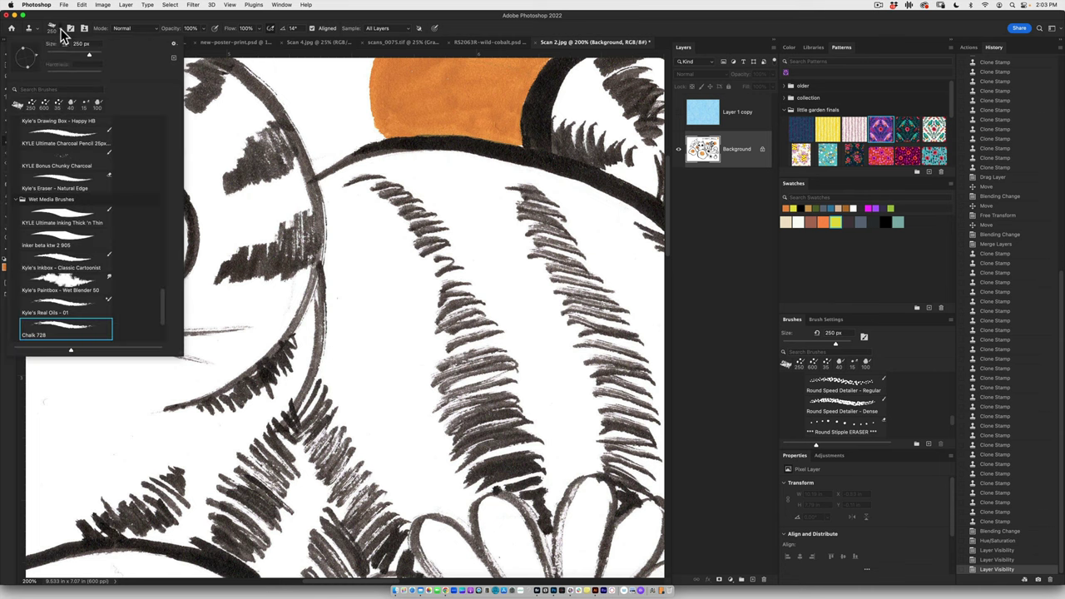
pyautogui.moveTo(163, 296)
pyautogui.mouseDown()
pyautogui.moveTo(172, 140)
pyautogui.moveTo(160, 321)
pyautogui.mouseUp()
pyautogui.scroll(3, 158, 310)
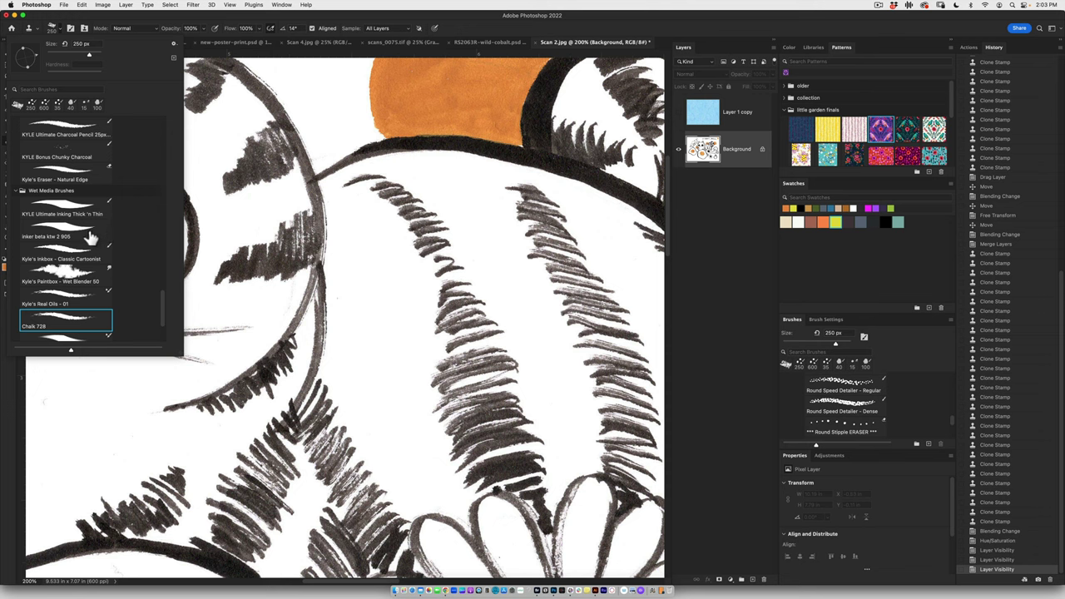
pyautogui.scroll(6, 161, 305)
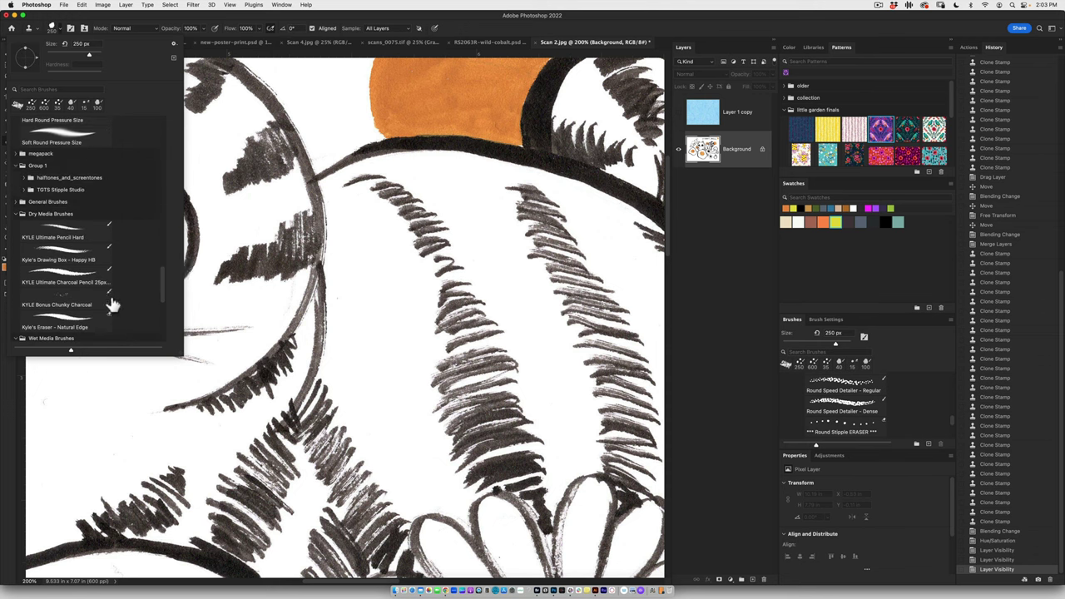
pyautogui.moveTo(161, 278); pyautogui.dragTo(161, 304)
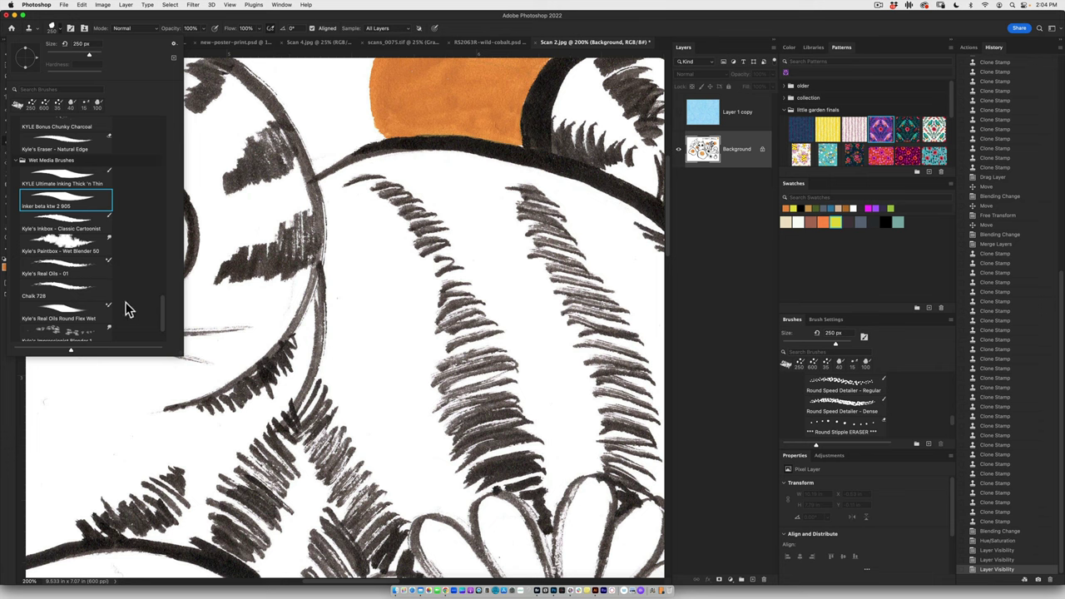
pyautogui.moveTo(160, 305); pyautogui.dragTo(162, 248)
pyautogui.click(65, 183)
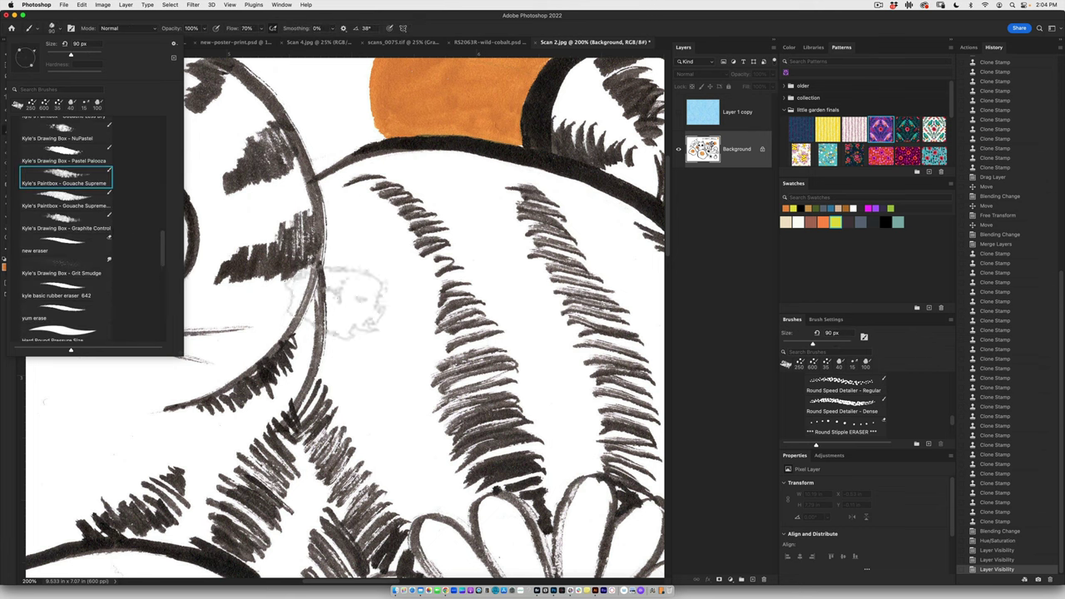
pyautogui.keyDown('alt'); pyautogui.click(364, 299); pyautogui.keyUp('alt')
pyautogui.press('super+z')
pyautogui.press('super+z')
pyautogui.press('[')
pyautogui.press('[')
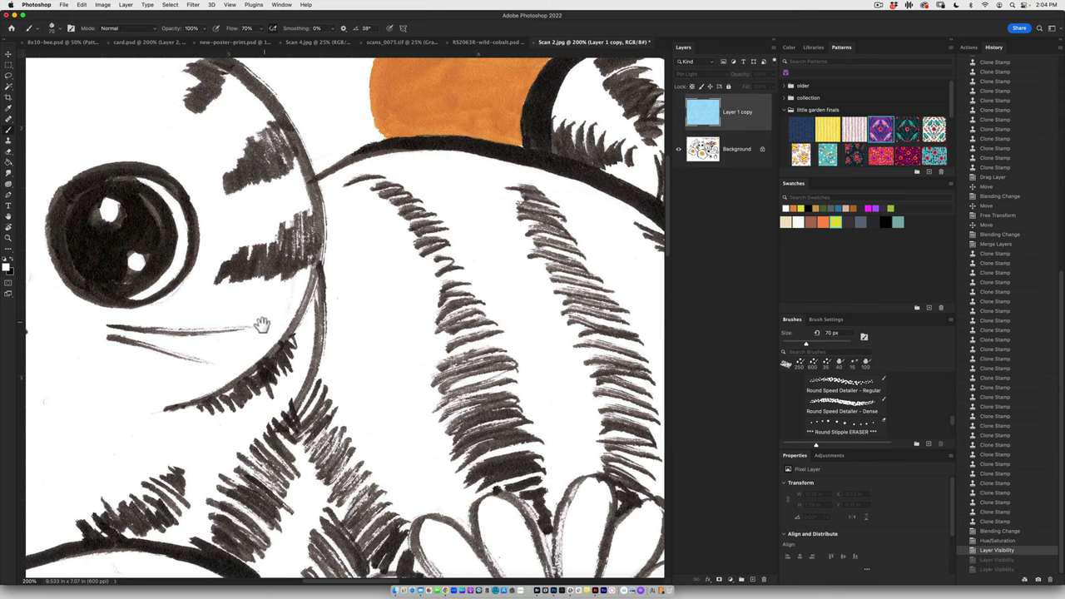
# Select the Background layer and activate the Clone Stamp tool for retouching the cat's face
pyautogui.moveTo(263, 324); pyautogui.dragTo(295, 252)
pyautogui.moveTo(229, 299); pyautogui.dragTo(422, 359)
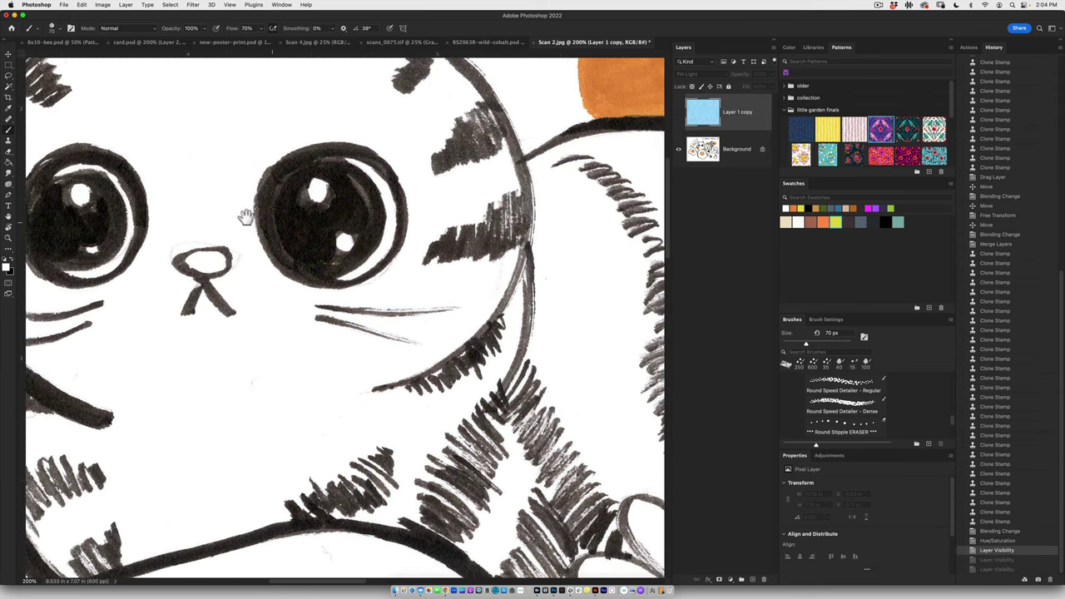
pyautogui.moveTo(245, 220); pyautogui.dragTo(371, 263)
pyautogui.hscroll(-5, 350, 309)
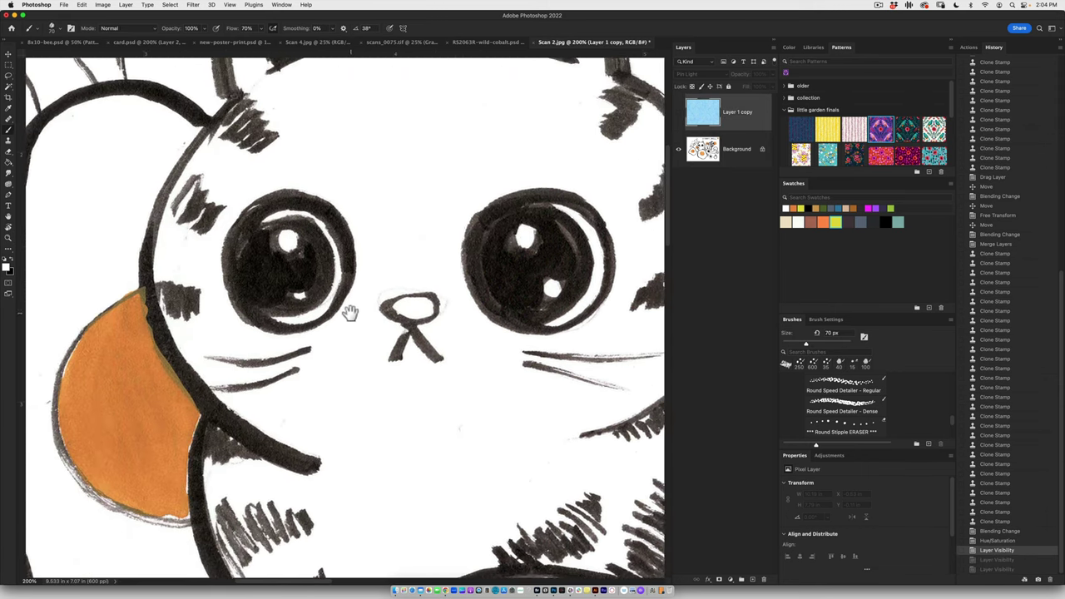
pyautogui.click(689, 166)
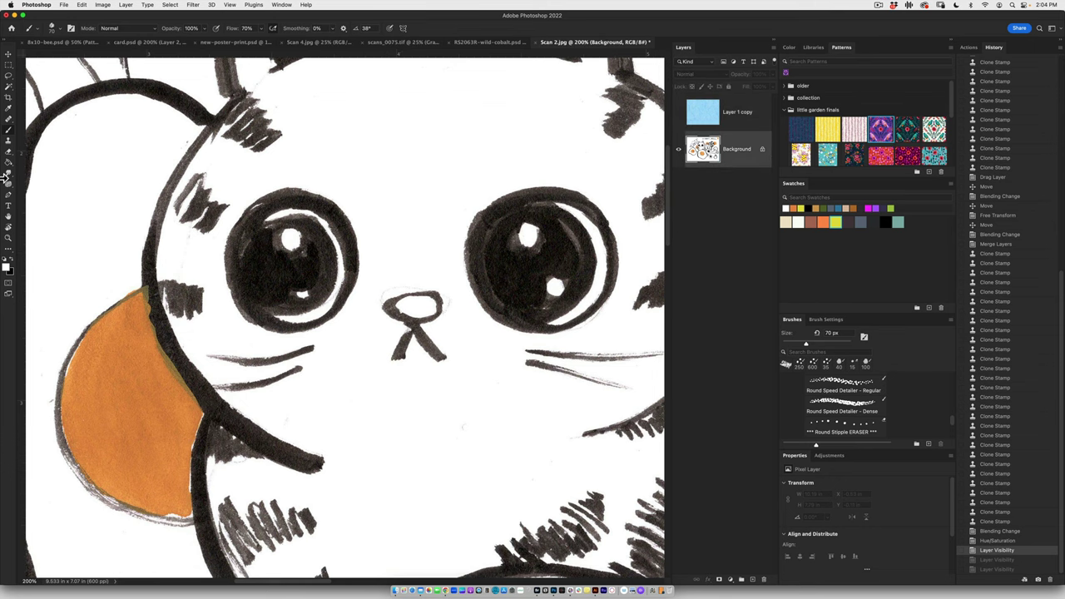
pyautogui.click(8, 141)
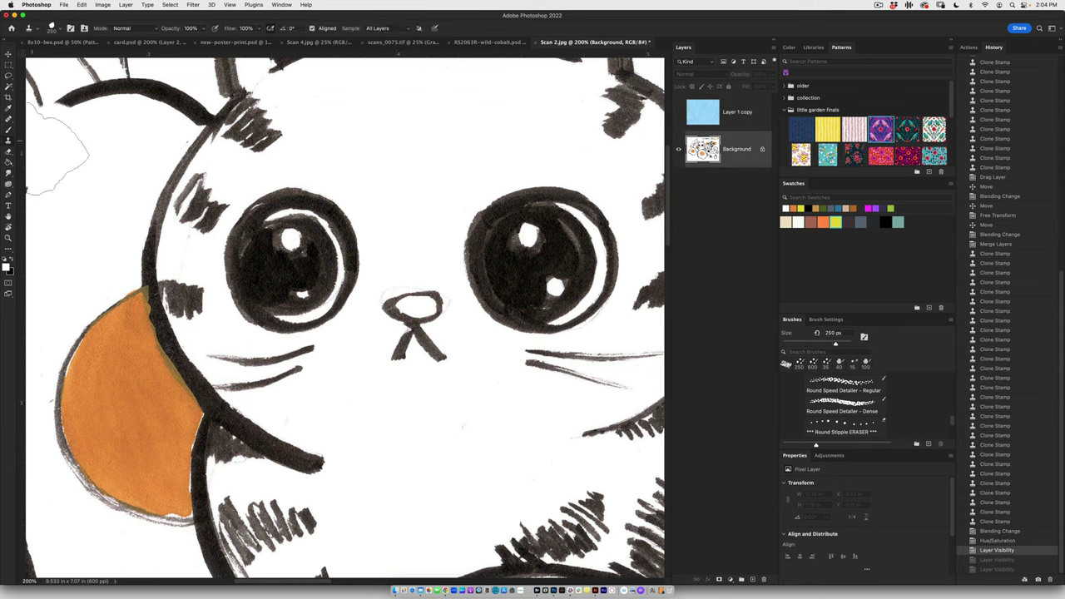
# Sample clean white between the cat's eyes, reduce the clone brush to 60 px and cover the pencil line above the nose
pyautogui.keyDown('alt'); pyautogui.click(368, 188); pyautogui.keyUp('alt')
pyautogui.press('[')
pyautogui.press('[')
pyautogui.press('[')
pyautogui.press('[')
pyautogui.press('[')
pyautogui.press('[')
pyautogui.press('[')
pyautogui.press('[')
pyautogui.press('[')
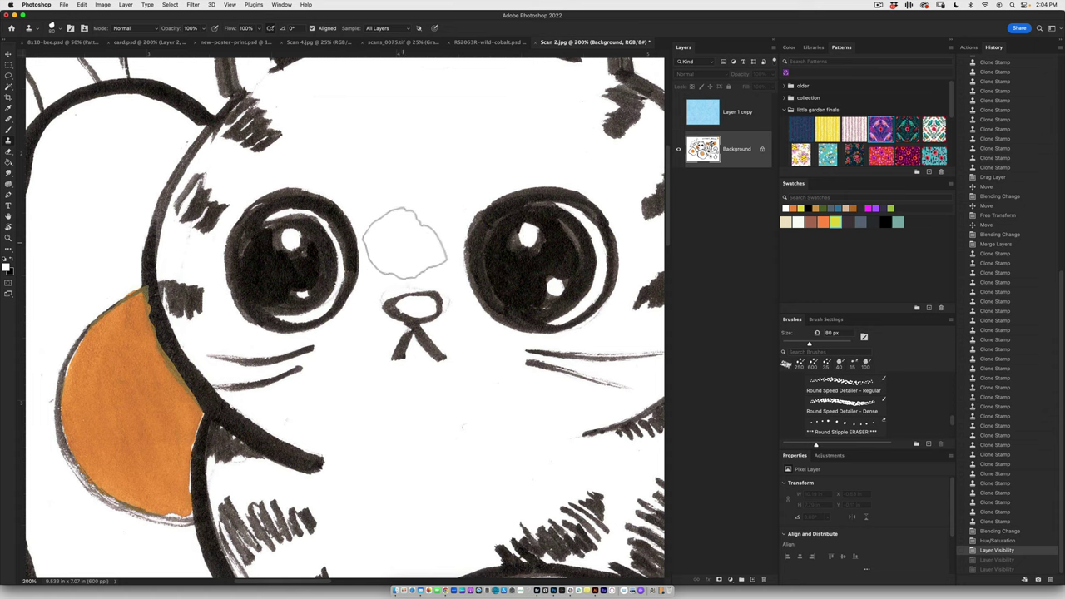
pyautogui.hotkey('alt', '[')
pyautogui.press('[')
pyautogui.press('[')
pyautogui.press('[')
pyautogui.press('[')
pyautogui.press('[')
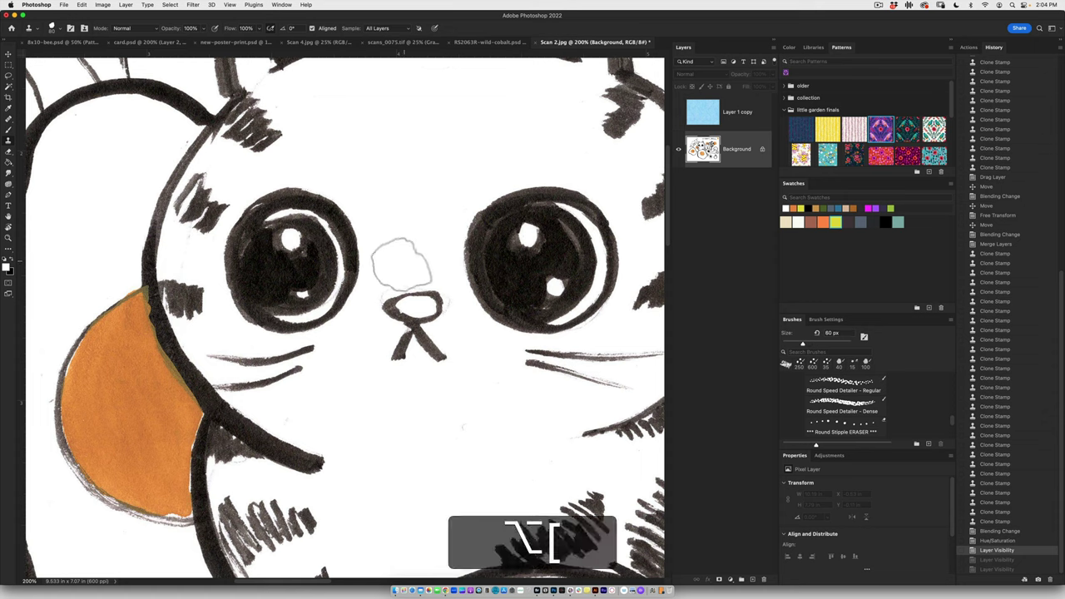
pyautogui.moveTo(419, 273); pyautogui.dragTo(420, 277)
# Clone resampled white over the pencil traces beside and above the nose, using a 30 px and a 25 px brush
pyautogui.keyDown('alt'); pyautogui.click(402, 241); pyautogui.keyUp('alt')
pyautogui.press('[')
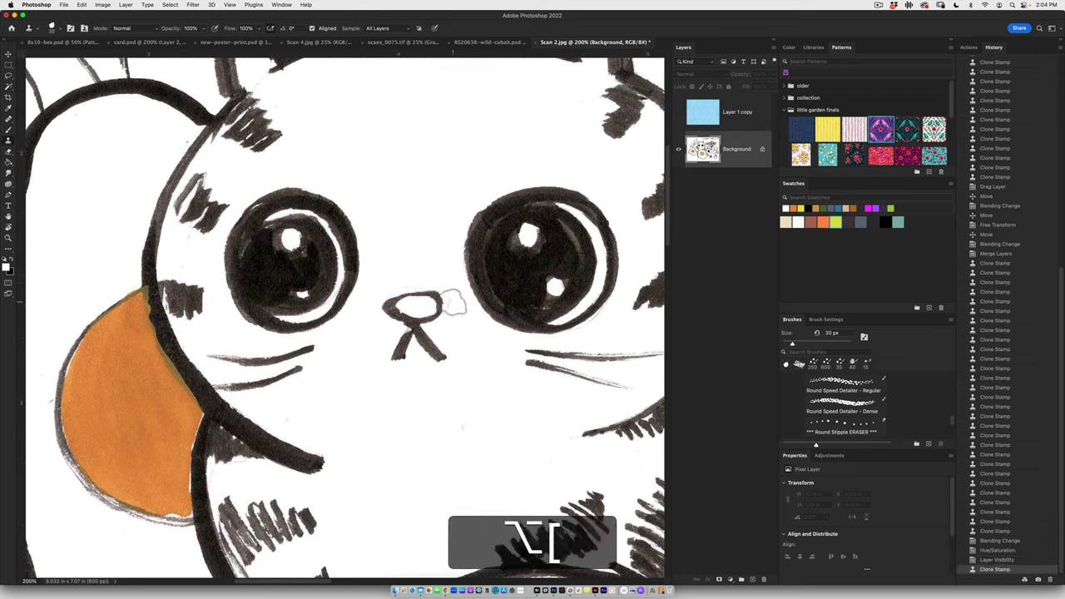
pyautogui.moveTo(450, 320); pyautogui.dragTo(452, 309)
pyautogui.press('[')
pyautogui.keyDown('alt'); pyautogui.click(428, 231); pyautogui.keyUp('alt')
pyautogui.moveTo(375, 270)
pyautogui.mouseDown()
pyautogui.moveTo(411, 281)
pyautogui.moveTo(392, 267)
pyautogui.moveTo(407, 277)
pyautogui.moveTo(419, 260)
pyautogui.moveTo(426, 279)
pyautogui.moveTo(402, 284)
pyautogui.moveTo(415, 260)
pyautogui.mouseUp()
pyautogui.keyDown('alt'); pyautogui.click(406, 230); pyautogui.keyUp('alt')
pyautogui.keyDown('alt'); pyautogui.click(424, 223); pyautogui.keyUp('alt')
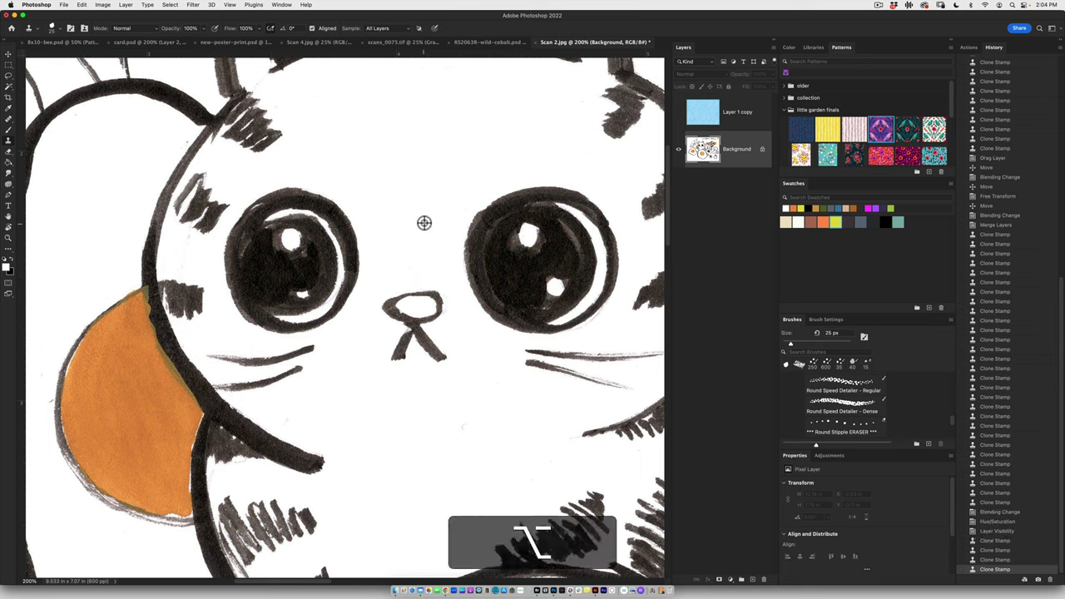